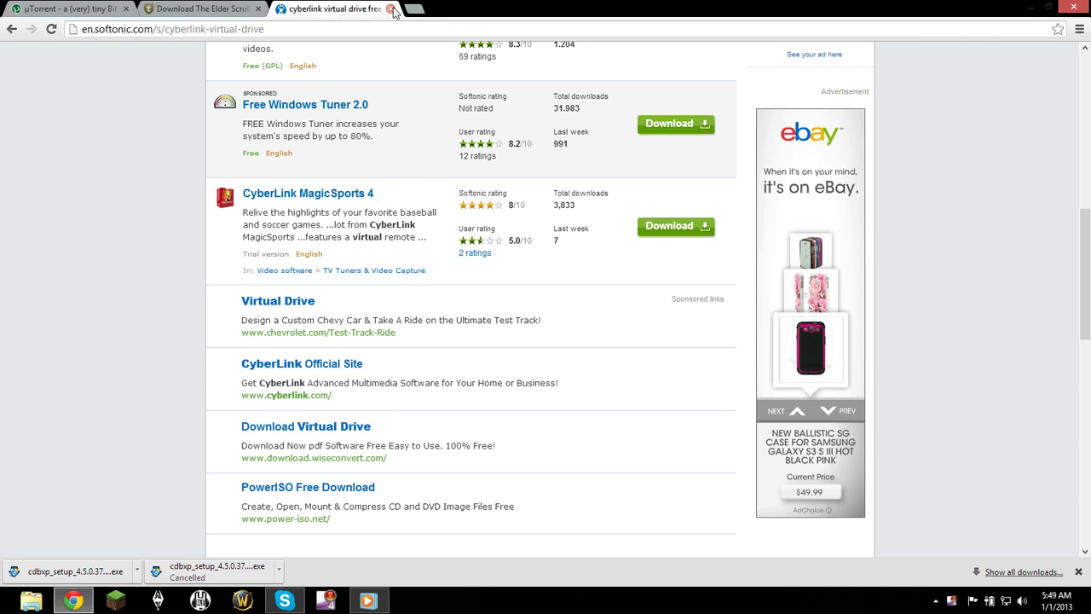
Step: Close the CyberLink virtual drive tab and switch to the µTorrent website tab
{"action": "left_click", "coordinate": [390, 8]}
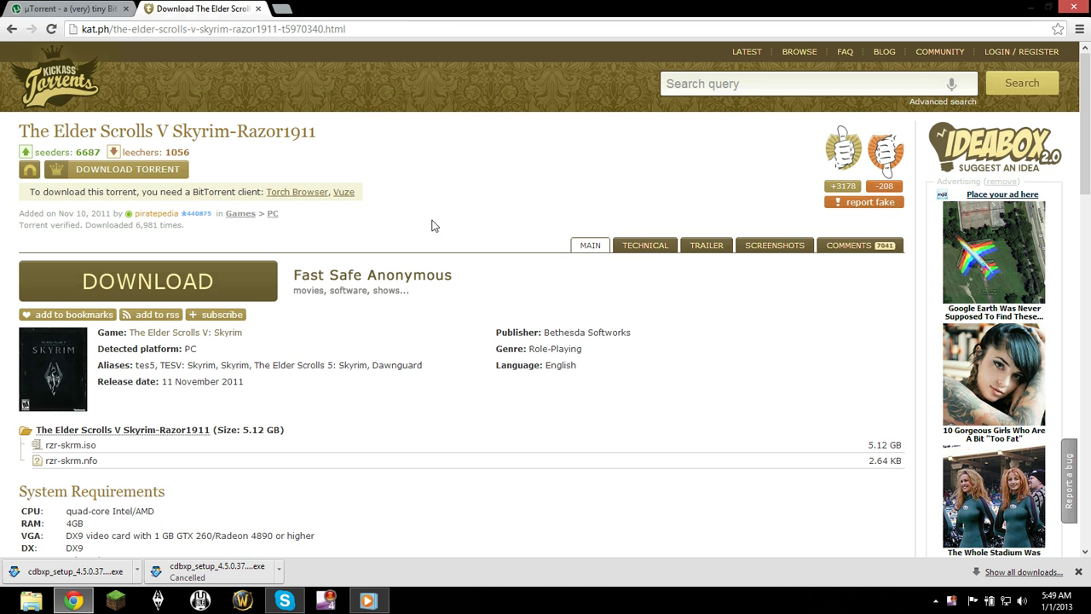
{"action": "scroll", "coordinate": [435, 231], "scroll_direction": "down", "scroll_amount": 1}
{"action": "scroll", "coordinate": [433, 231], "scroll_direction": "up", "scroll_amount": 1}
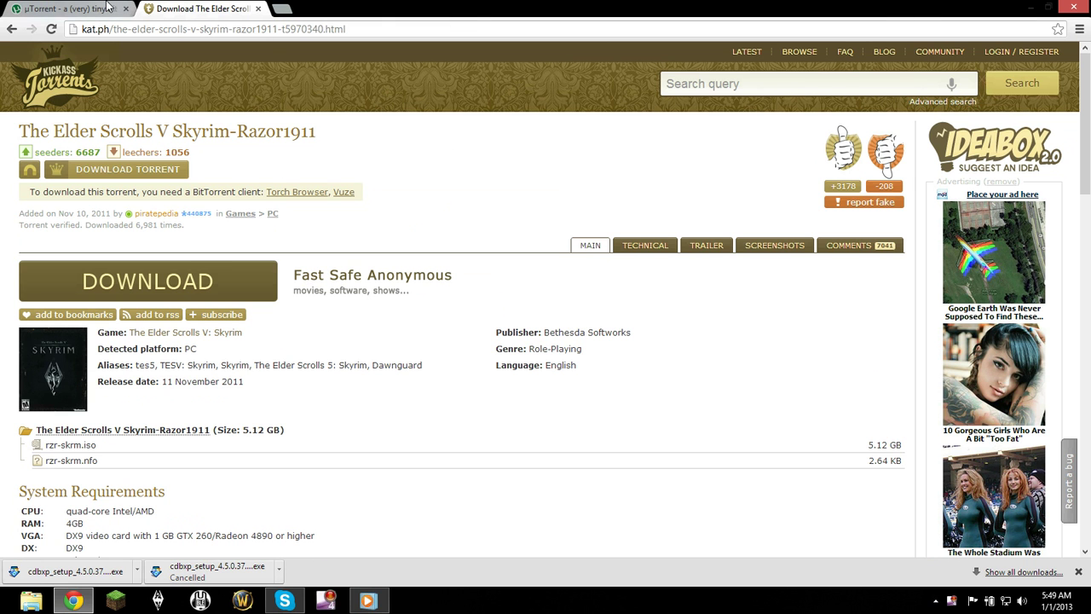
{"action": "left_click", "coordinate": [103, 7]}
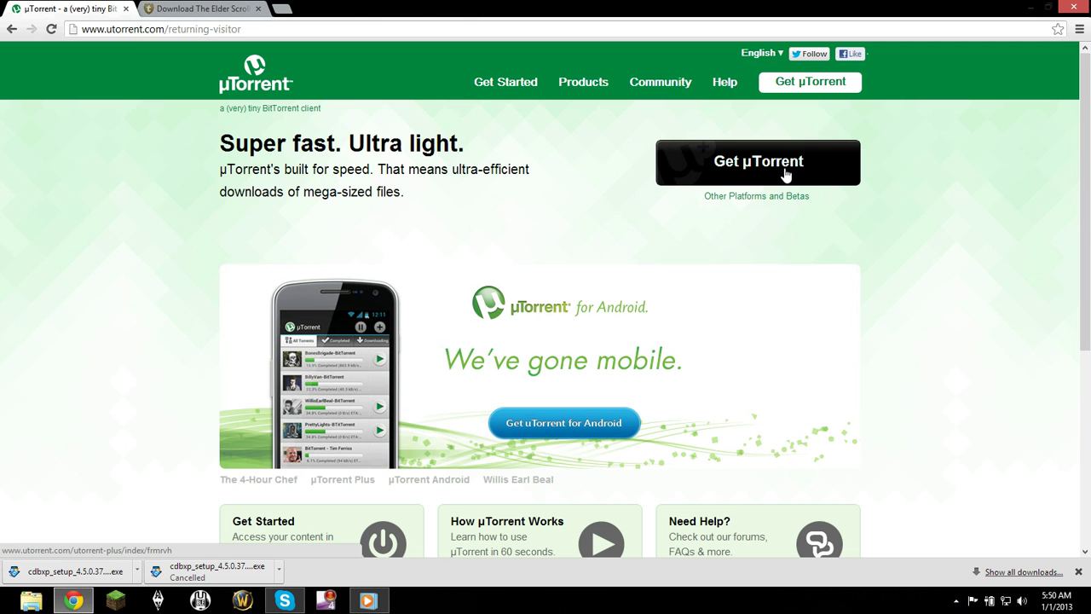
Step: Download the free µTorrent installer with the µTorrent Control toolbar offer unticked
{"action": "left_click", "coordinate": [785, 175]}
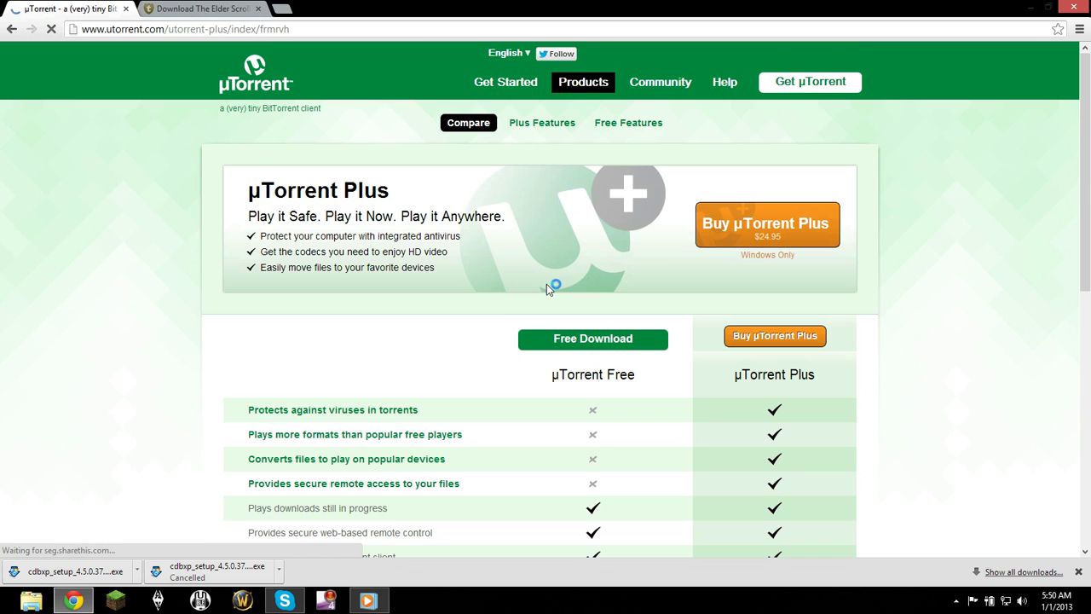
{"action": "left_click", "coordinate": [573, 334]}
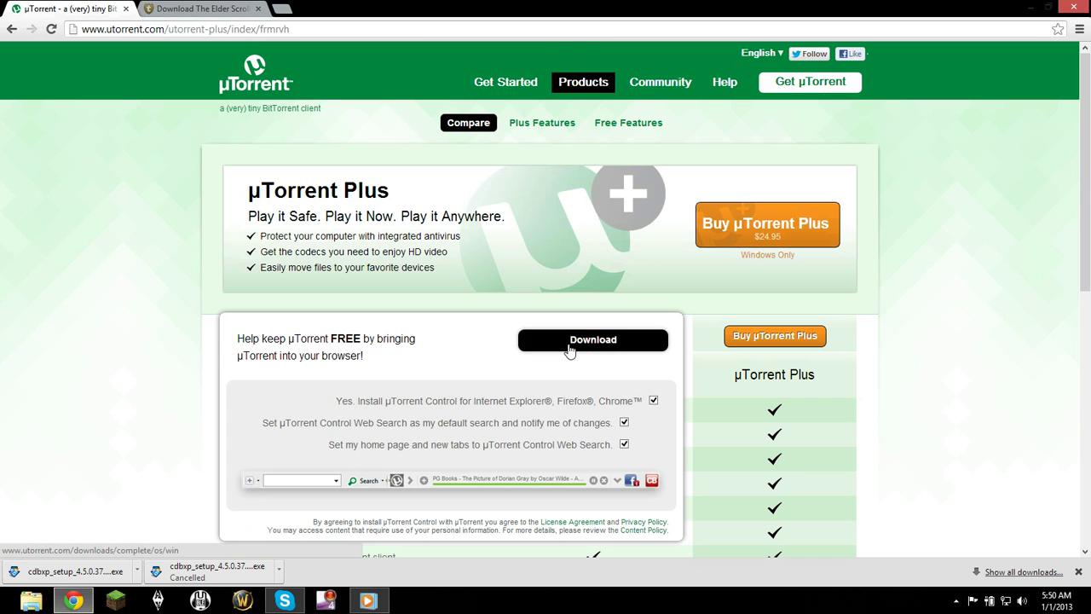
{"action": "left_click", "coordinate": [654, 401]}
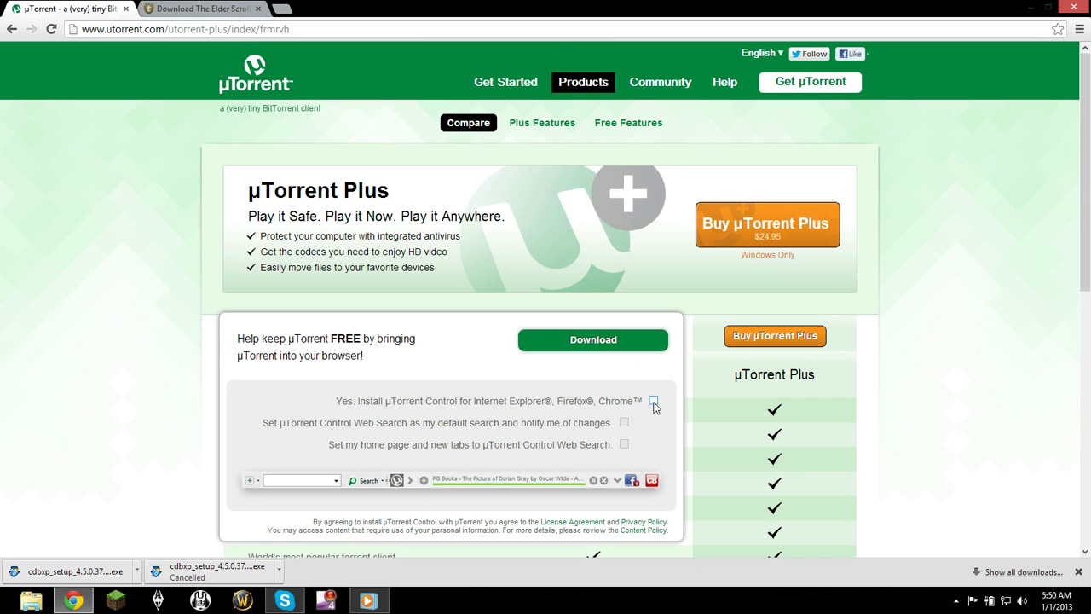
{"action": "left_click", "coordinate": [600, 346]}
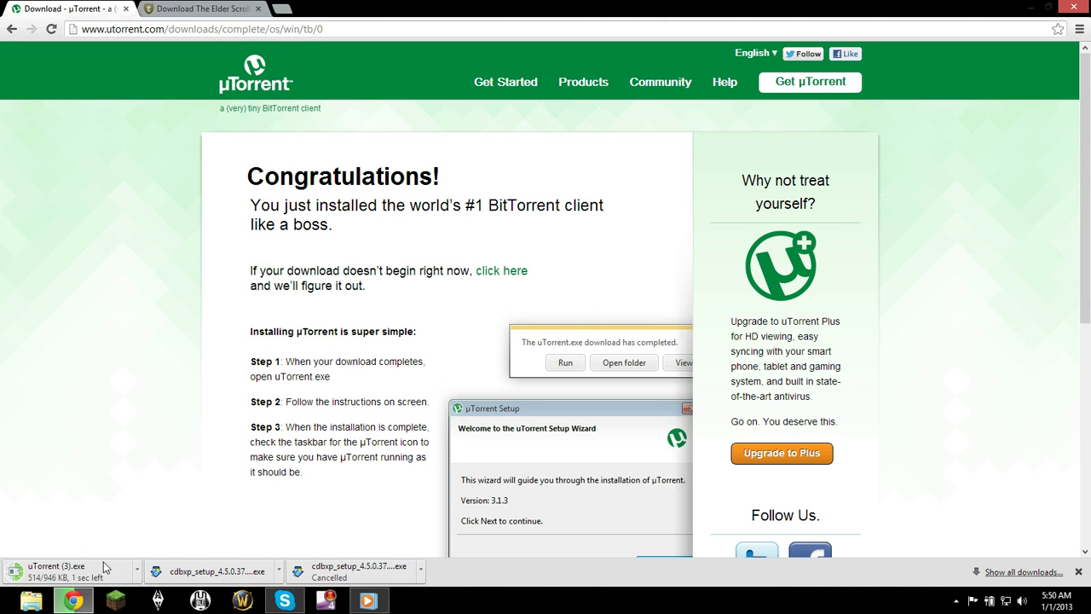
Step: Run uTorrent (3).exe from the download bar and scroll its 19-torrent list to the top
{"action": "left_click", "coordinate": [85, 571]}
{"action": "left_click", "coordinate": [85, 569]}
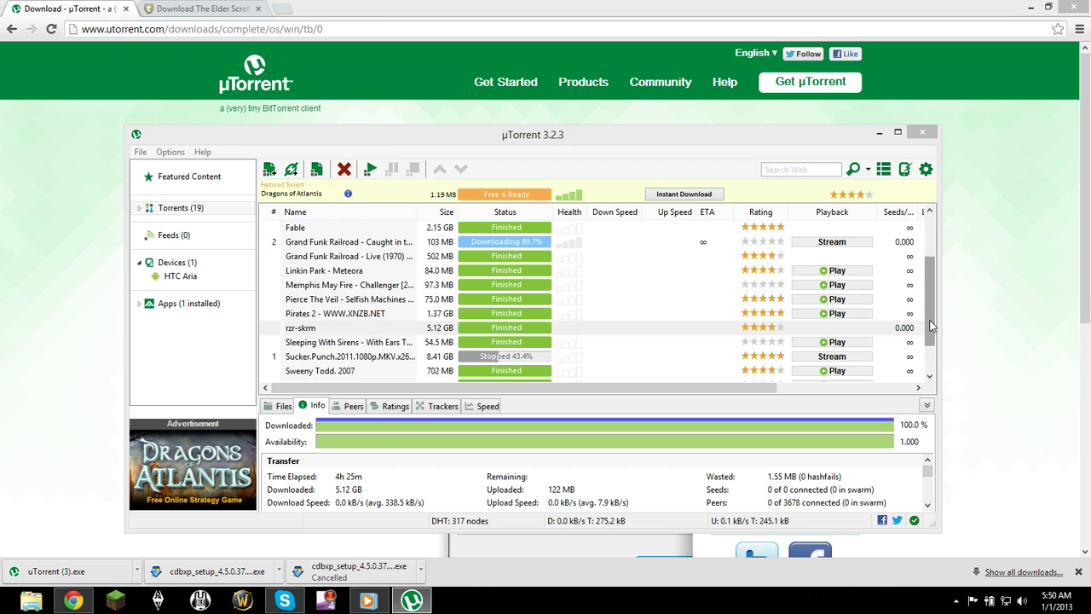
{"action": "left_click_drag", "start_coordinate": [935, 292], "coordinate": [946, 394]}
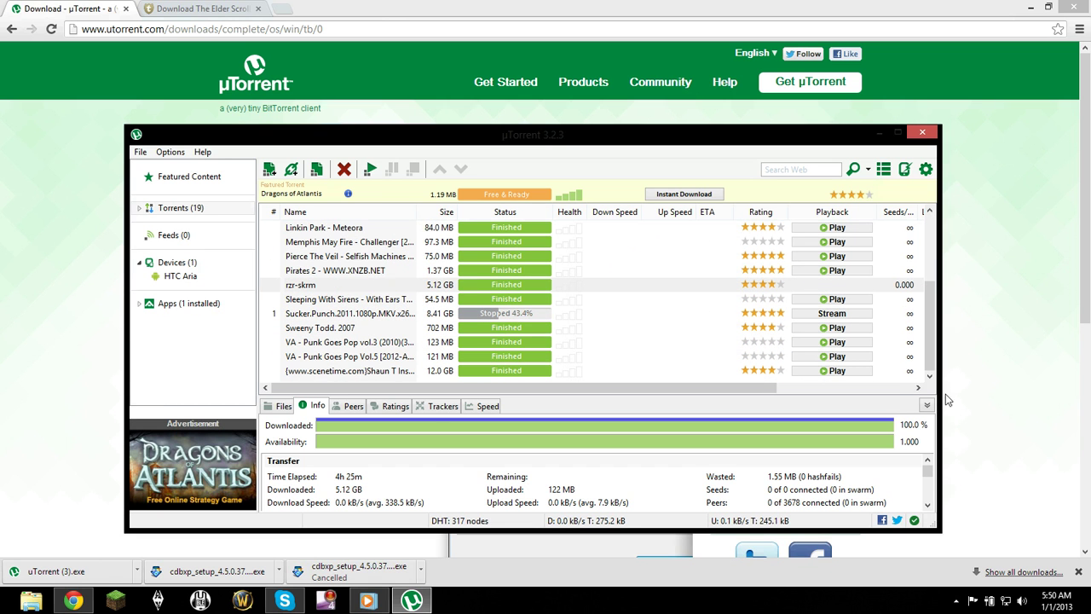
Step: Close the µTorrent page and download the Skyrim Razor1911 torrent from the Kickass page
{"action": "left_click", "coordinate": [201, 6]}
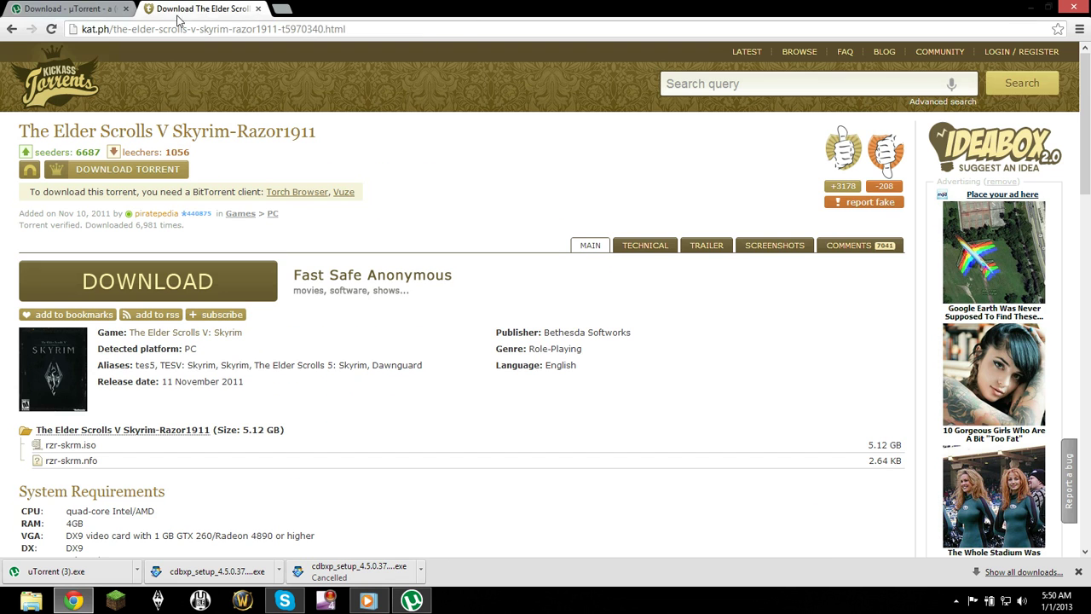
{"action": "left_click", "coordinate": [126, 9]}
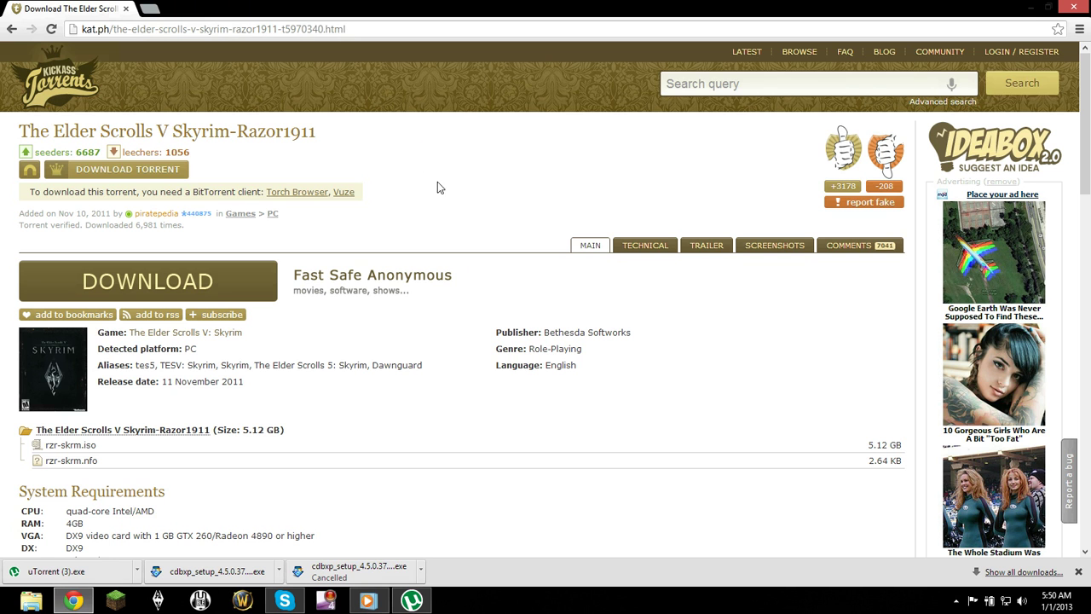
{"action": "left_click", "coordinate": [165, 170]}
{"action": "left_click", "coordinate": [152, 175]}
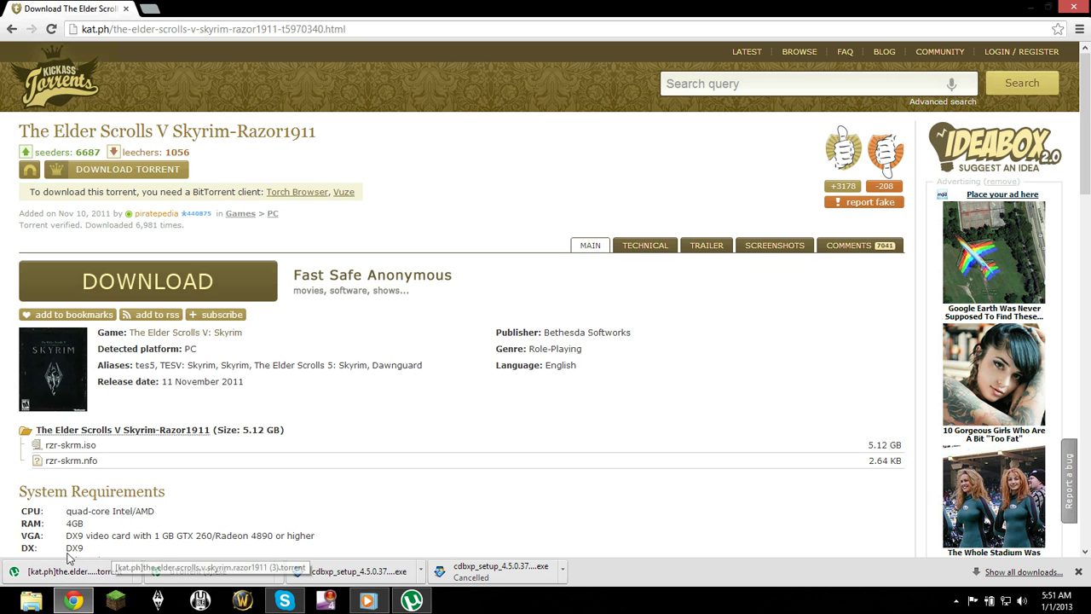
Step: Open the downloaded Skyrim .torrent file in µTorrent from the download bar
{"action": "right_click", "coordinate": [108, 571]}
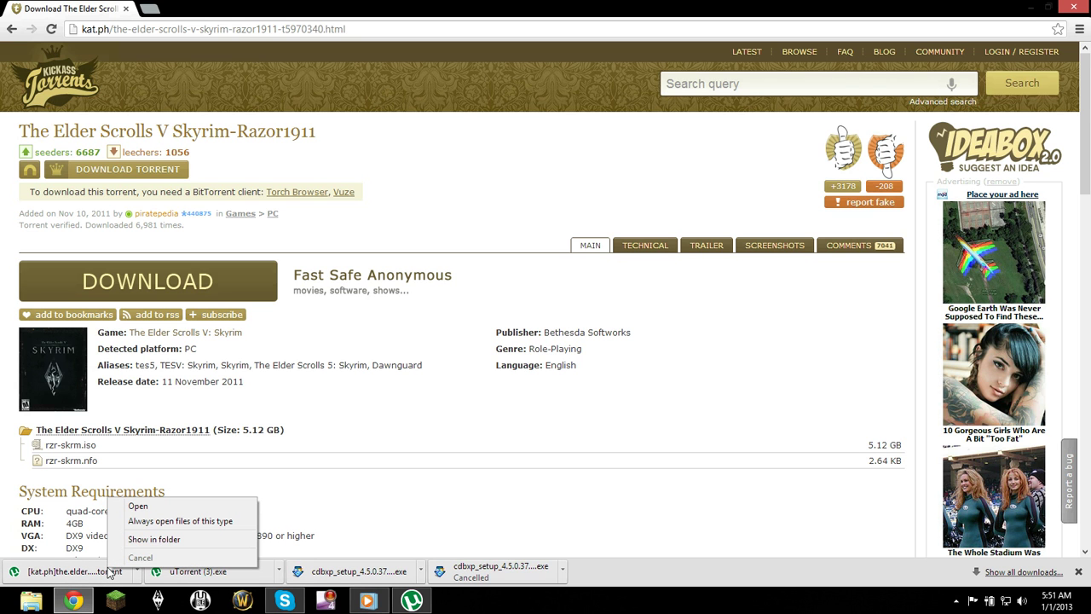
{"action": "left_click", "coordinate": [426, 443]}
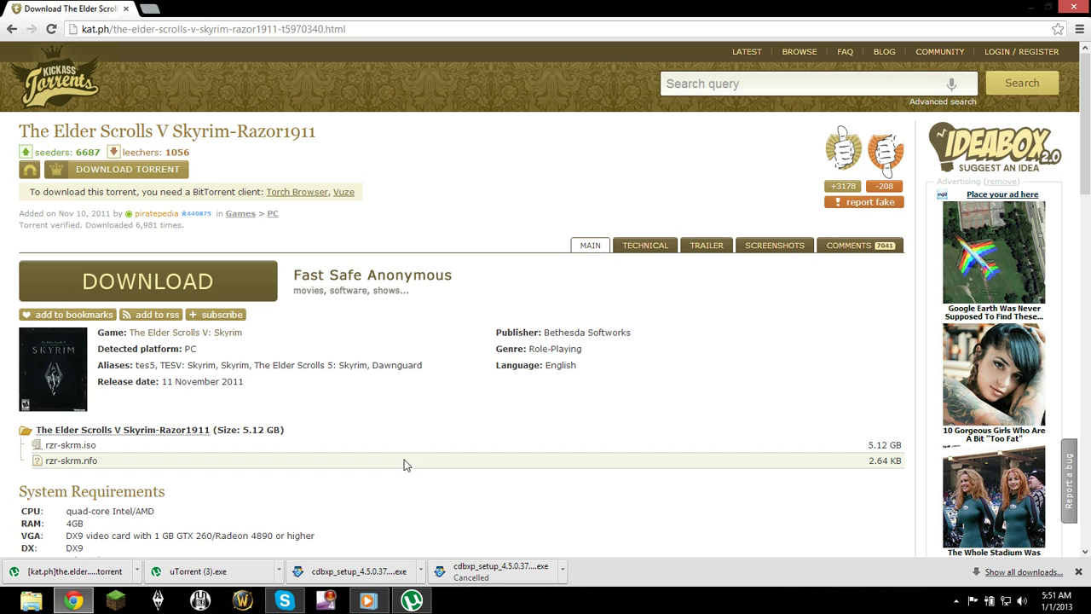
{"action": "left_click", "coordinate": [59, 573]}
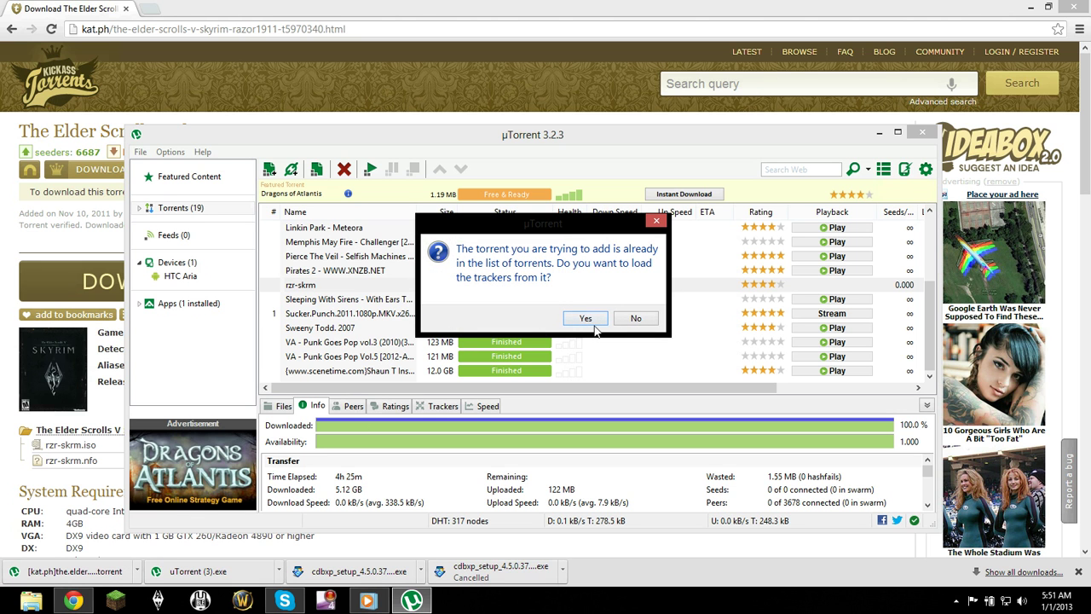
Step: Decline loading trackers for the duplicate Skyrim torrent
{"action": "left_click", "coordinate": [637, 322]}
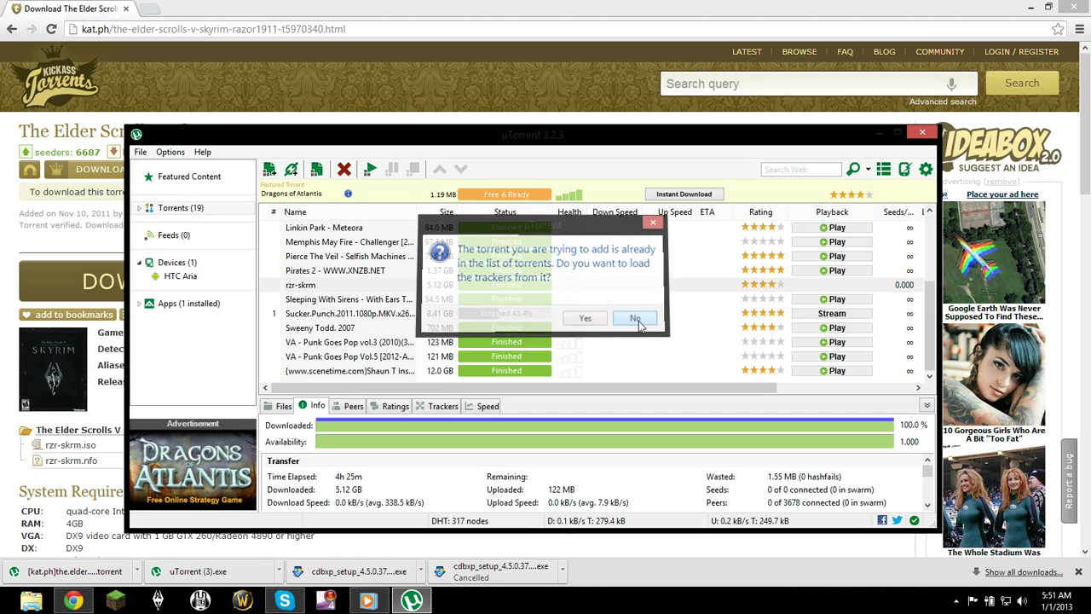
{"action": "scroll", "coordinate": [517, 304], "scroll_direction": "up", "scroll_amount": 3}
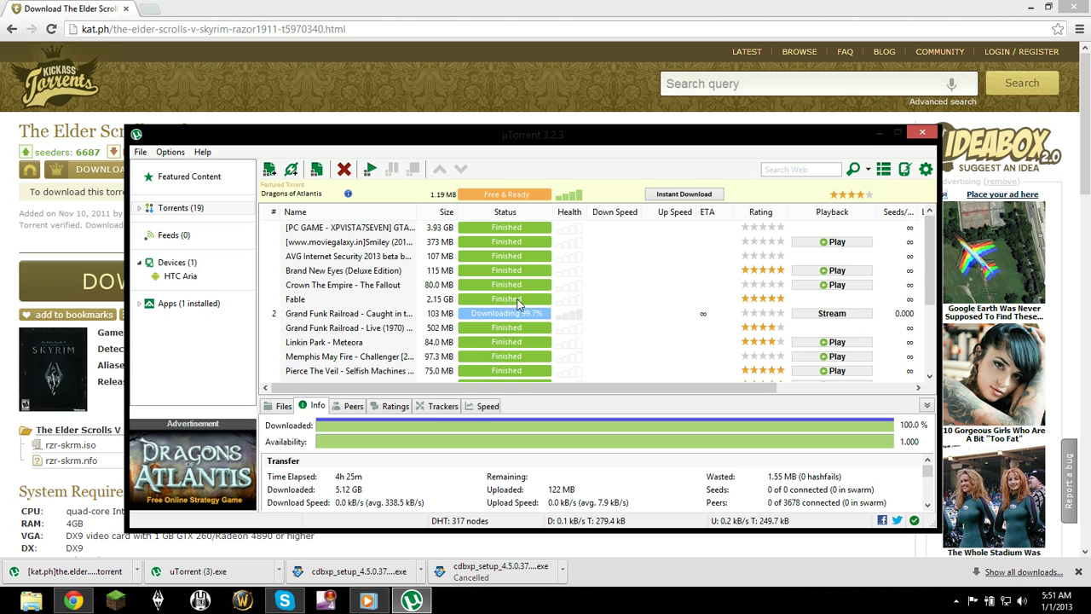
{"action": "scroll", "coordinate": [470, 345], "scroll_direction": "down", "scroll_amount": 1}
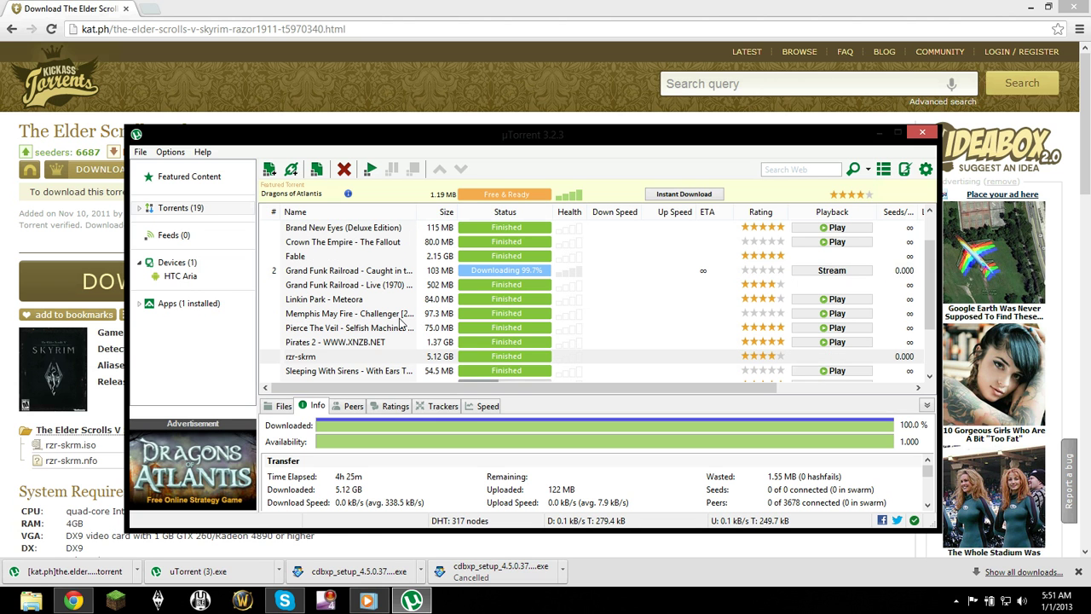
{"action": "scroll", "coordinate": [497, 321], "scroll_direction": "down", "scroll_amount": 2}
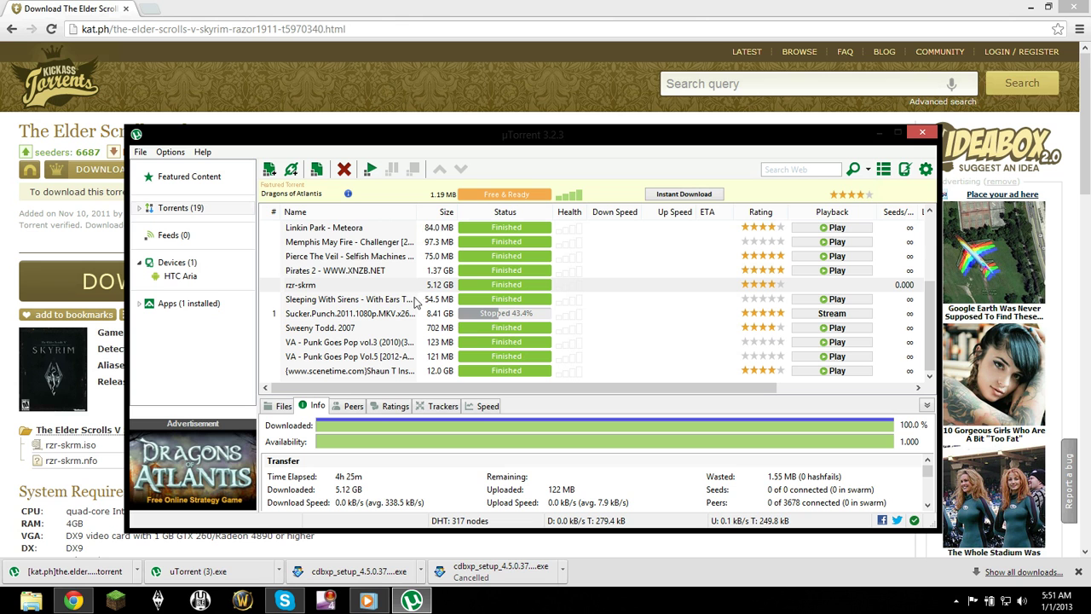
Step: Open the finished rzr-skrm download's folder, continuing past the harmful-files warning
{"action": "left_click", "coordinate": [292, 288]}
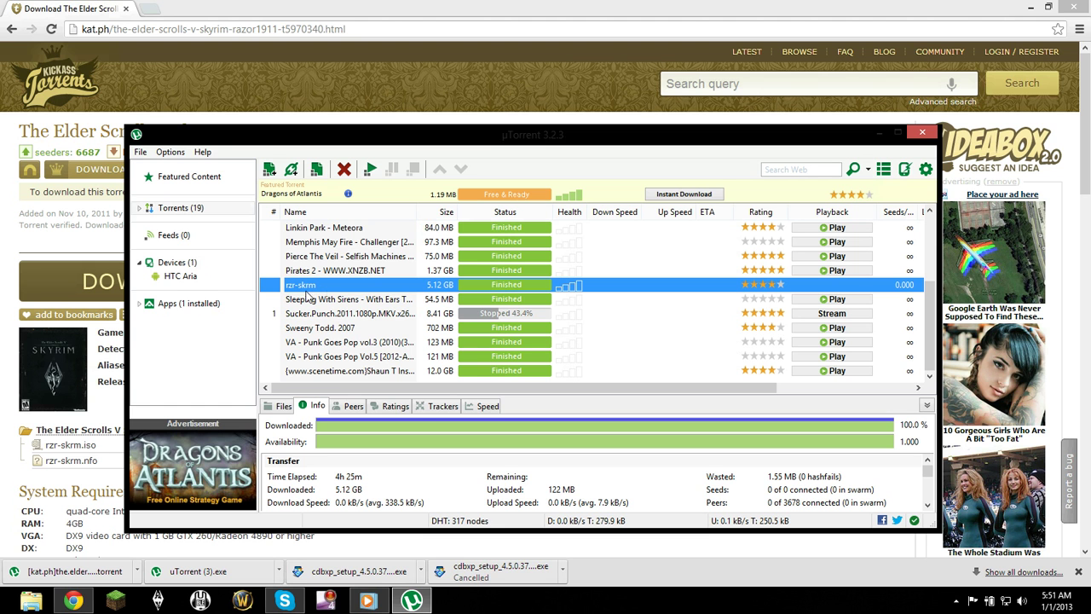
{"action": "double_click", "coordinate": [487, 290]}
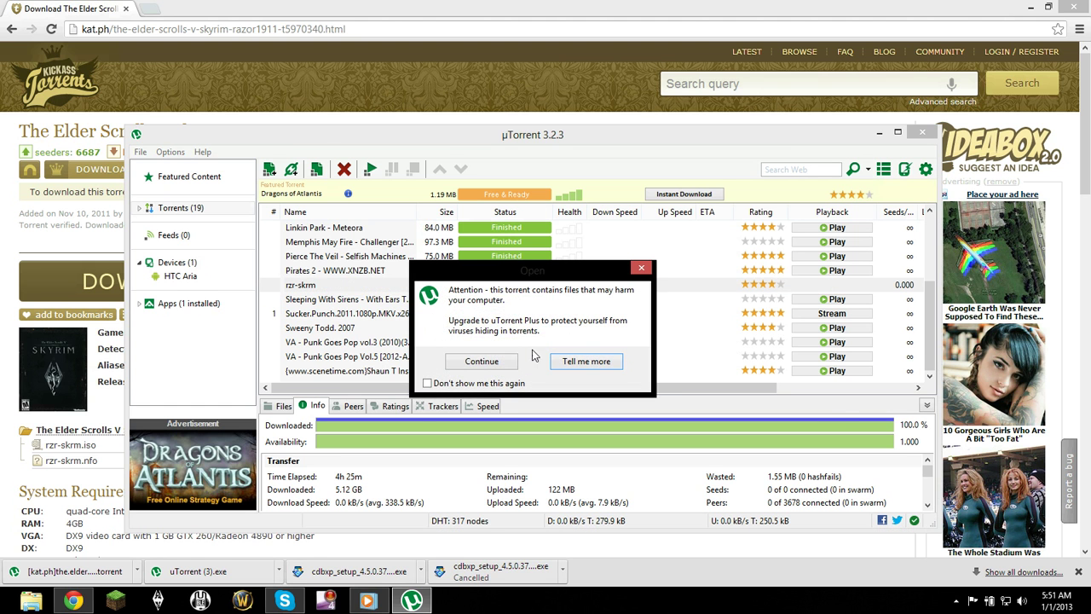
{"action": "left_click", "coordinate": [495, 366]}
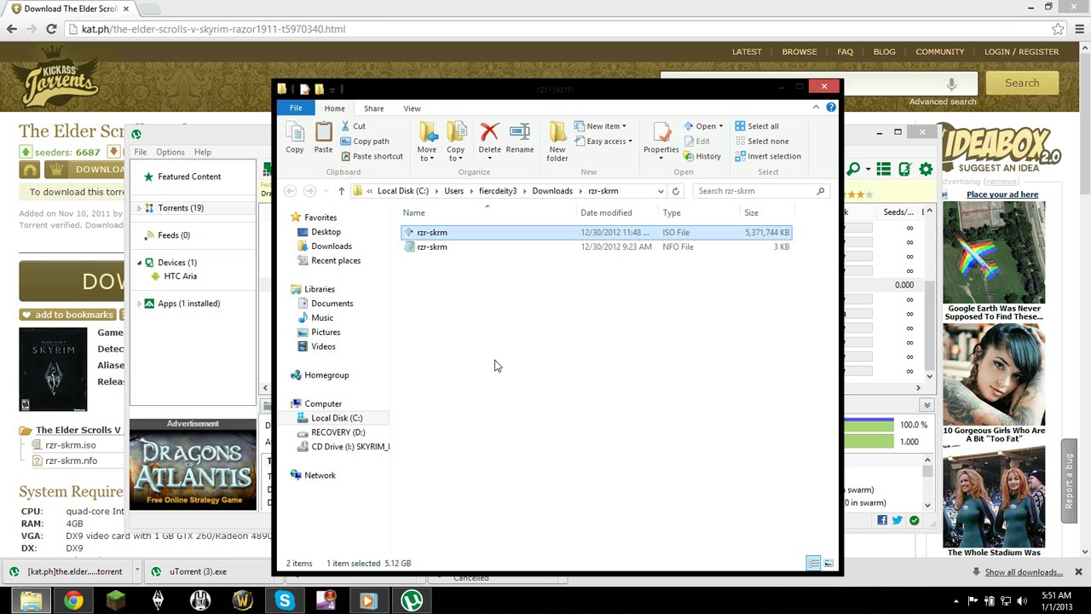
Step: Select the 5,371,744 KB rzr-skrm ISO file in Downloads\rzr-skrm
{"action": "left_click", "coordinate": [495, 365]}
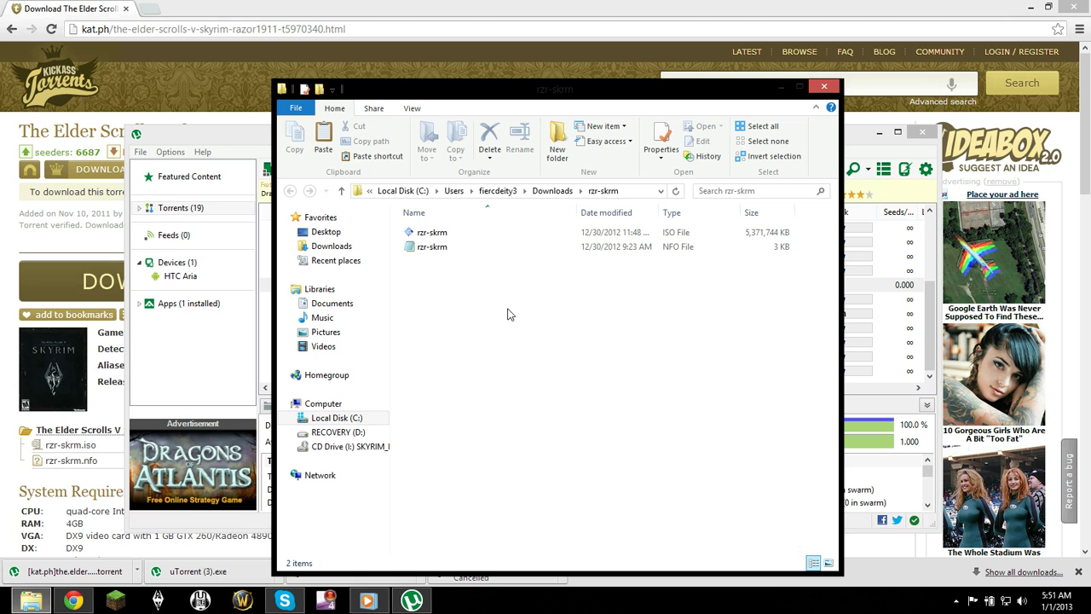
{"action": "left_click", "coordinate": [488, 236]}
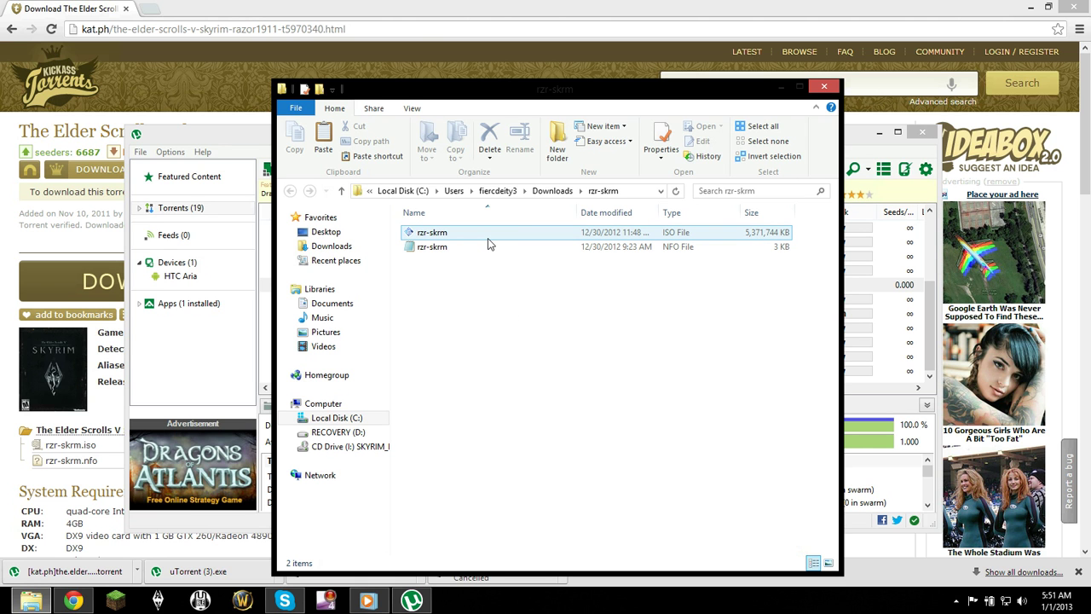
{"action": "left_click", "coordinate": [449, 236]}
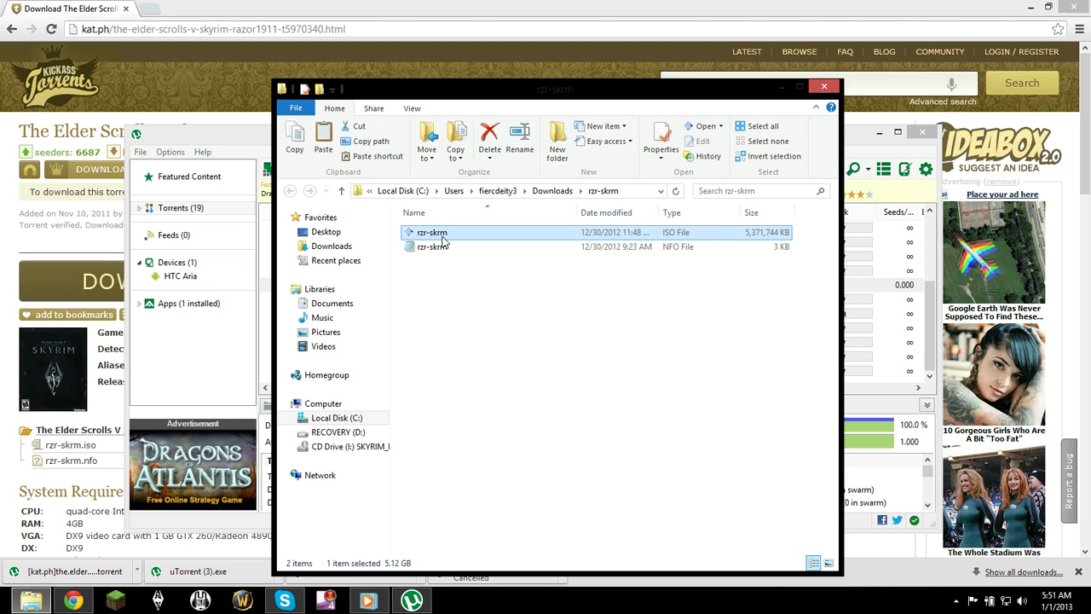
Step: Mount rzr-skrm.iso as virtual drive I: and acknowledge the success message
{"action": "right_click", "coordinate": [442, 243]}
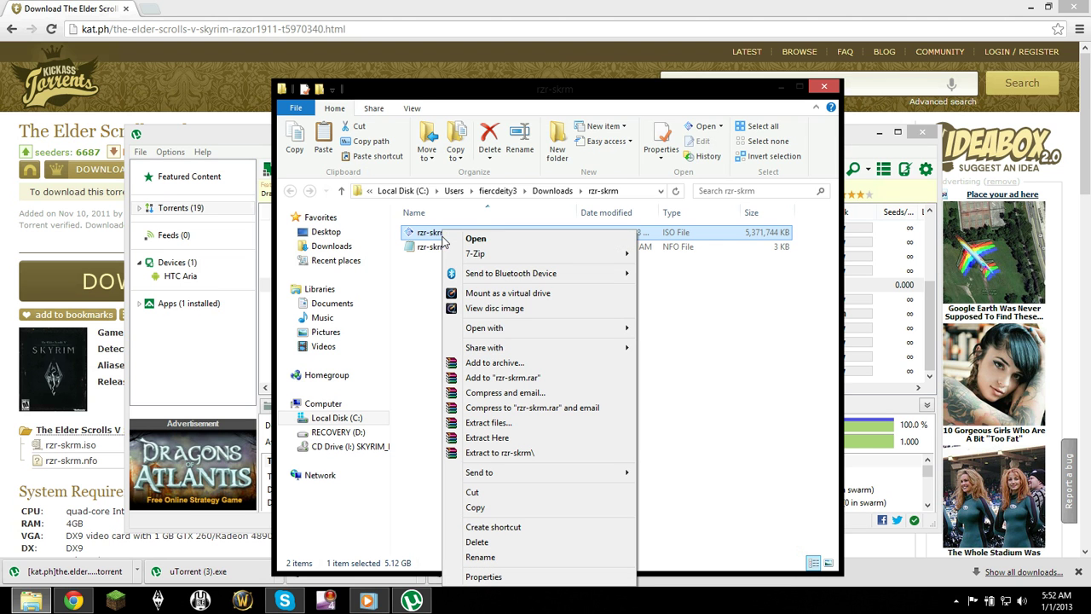
{"action": "left_click", "coordinate": [486, 295]}
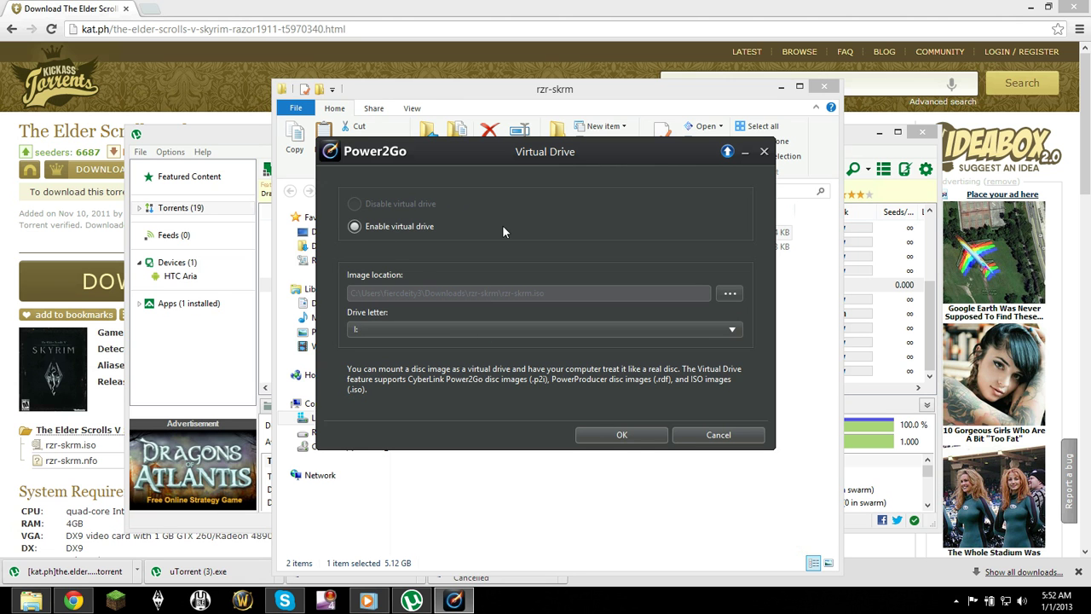
{"action": "left_click", "coordinate": [621, 434]}
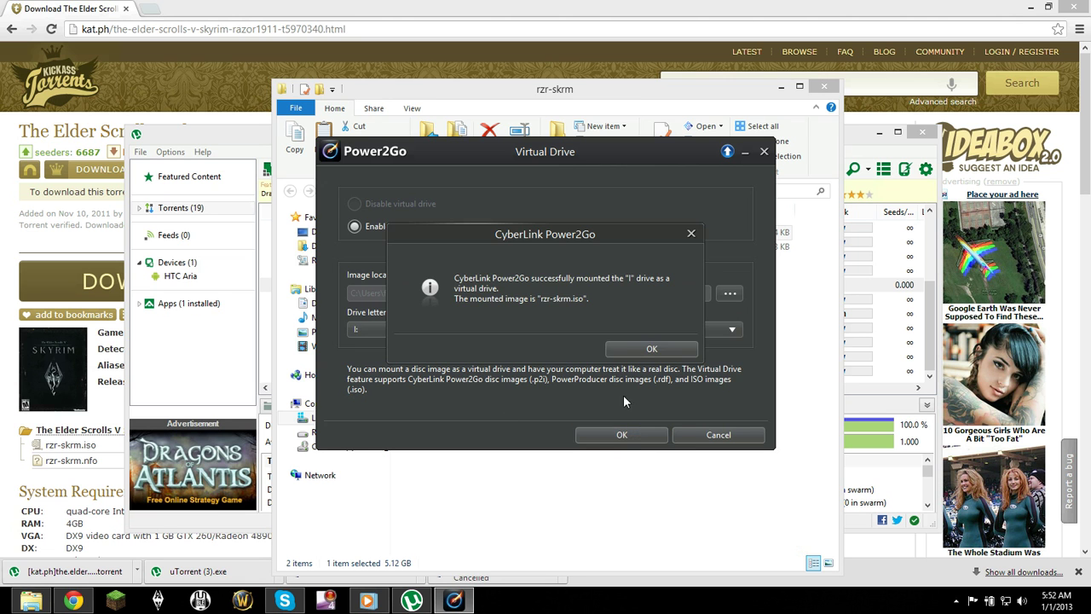
{"action": "left_click", "coordinate": [639, 354]}
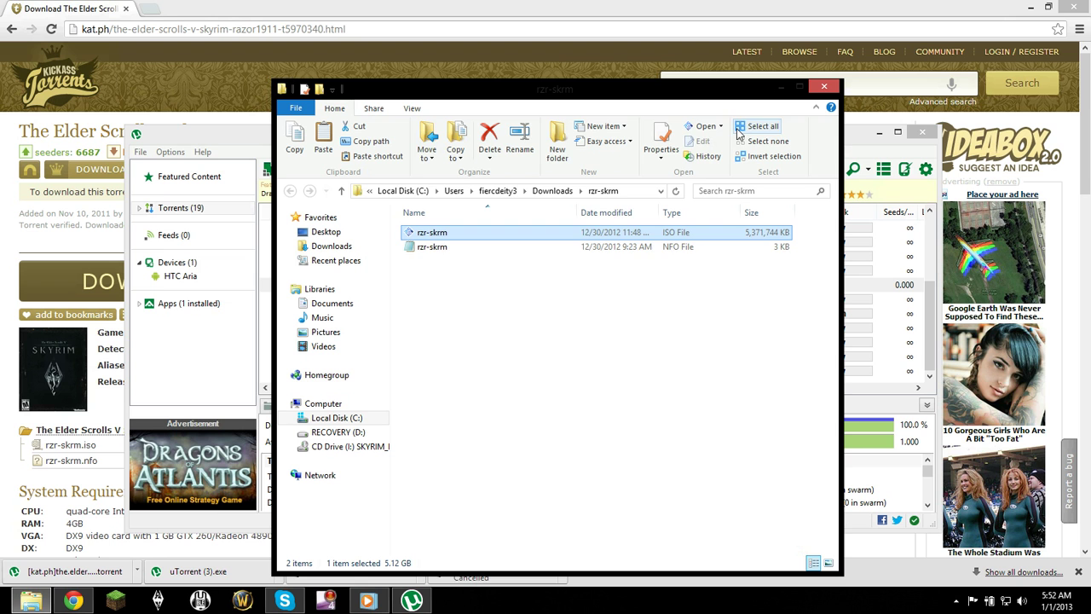
{"action": "left_click", "coordinate": [494, 292]}
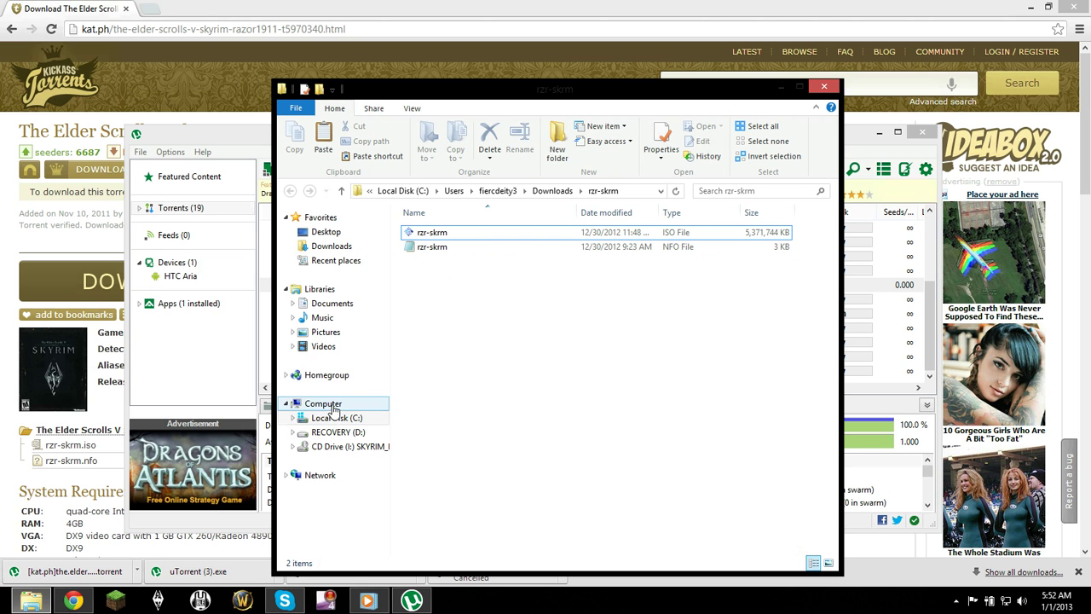
Step: Show Computer's drives and quit the Razor1911 installer launched from SKYRIM_EN
{"action": "left_click", "coordinate": [331, 406]}
{"action": "left_click", "coordinate": [650, 305]}
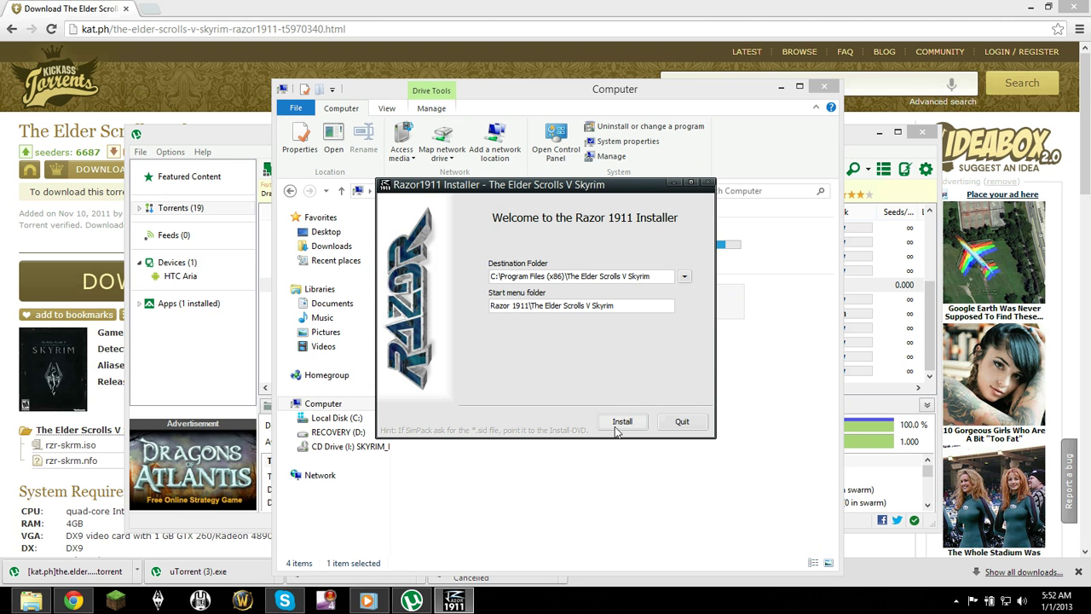
{"action": "left_click", "coordinate": [703, 426]}
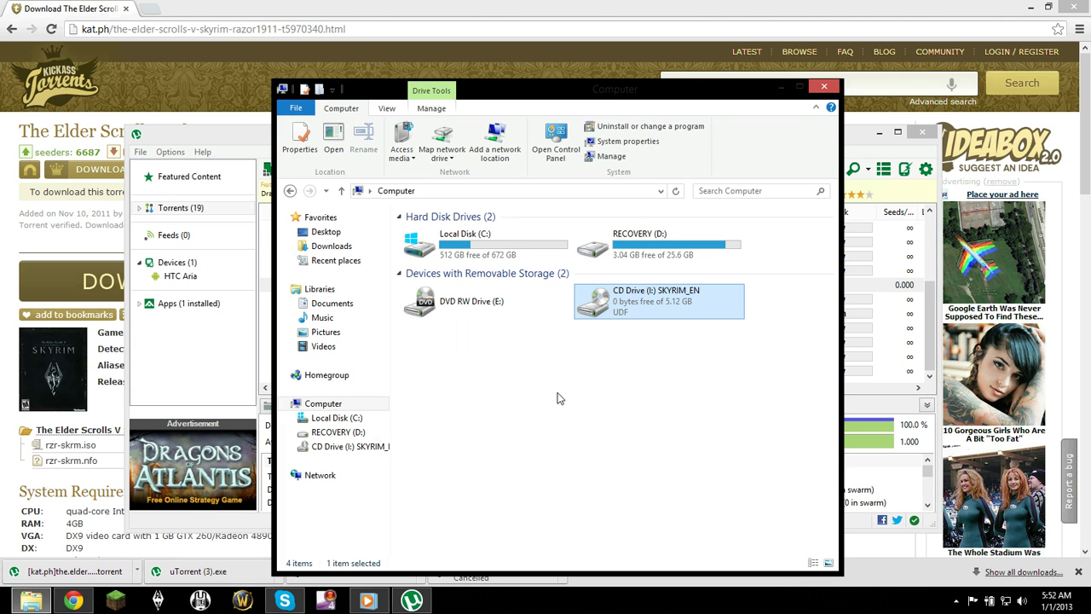
{"action": "left_click", "coordinate": [532, 397]}
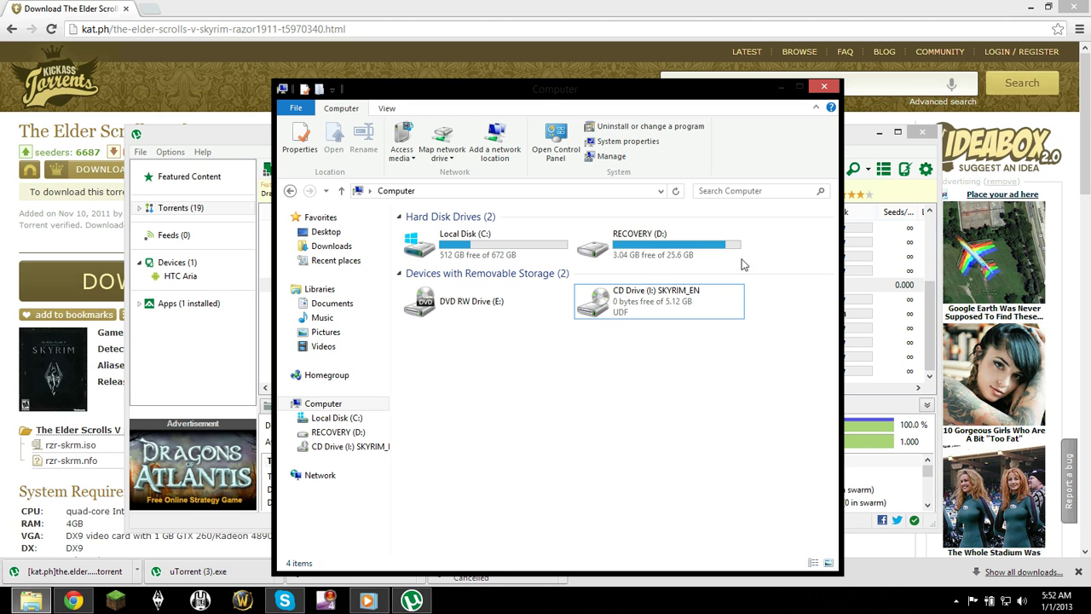
Step: Open CD Drive (I:) SKYRIM_EN and select its Razor1911 folder
{"action": "left_click", "coordinate": [611, 305]}
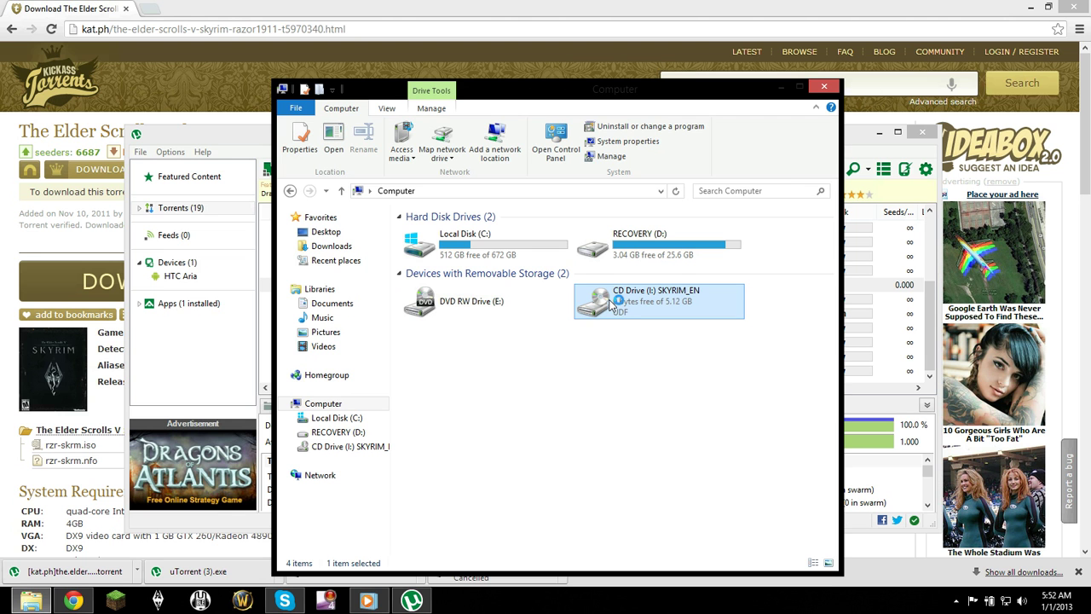
{"action": "right_click", "coordinate": [654, 295]}
{"action": "left_click", "coordinate": [691, 319]}
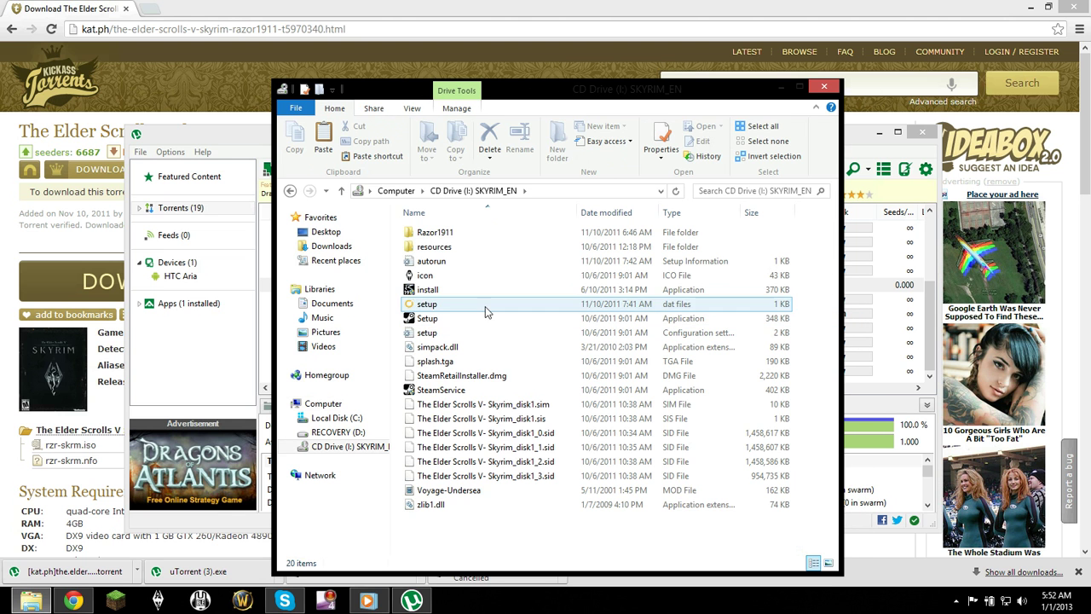
{"action": "left_click", "coordinate": [415, 237]}
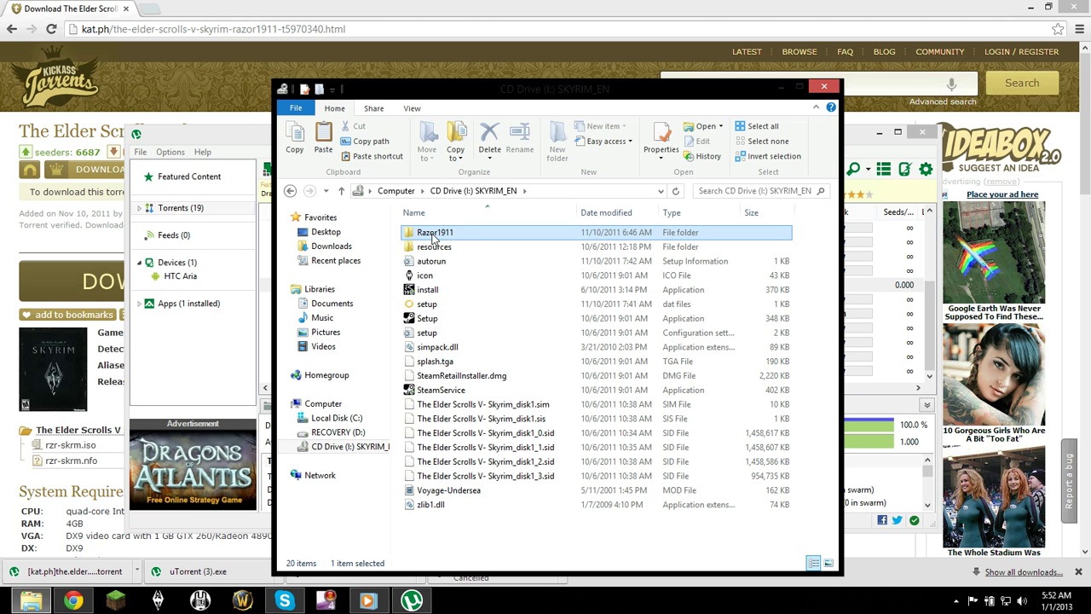
Step: Copy all four crack files from the Razor1911 folder
{"action": "double_click", "coordinate": [433, 239]}
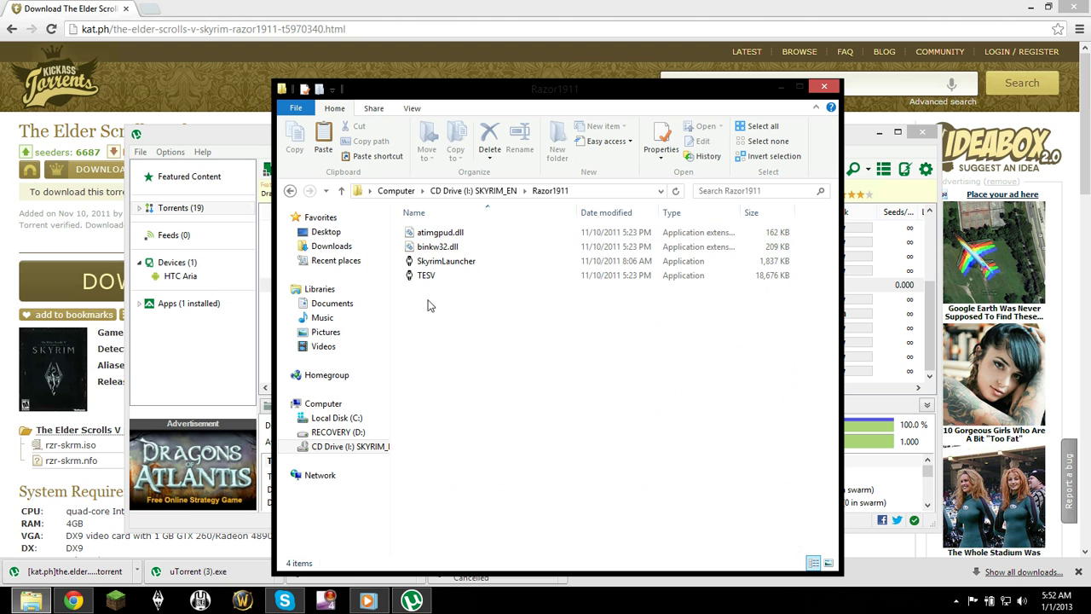
{"action": "left_click_drag", "start_coordinate": [445, 317], "coordinate": [442, 229]}
{"action": "right_click", "coordinate": [443, 228]}
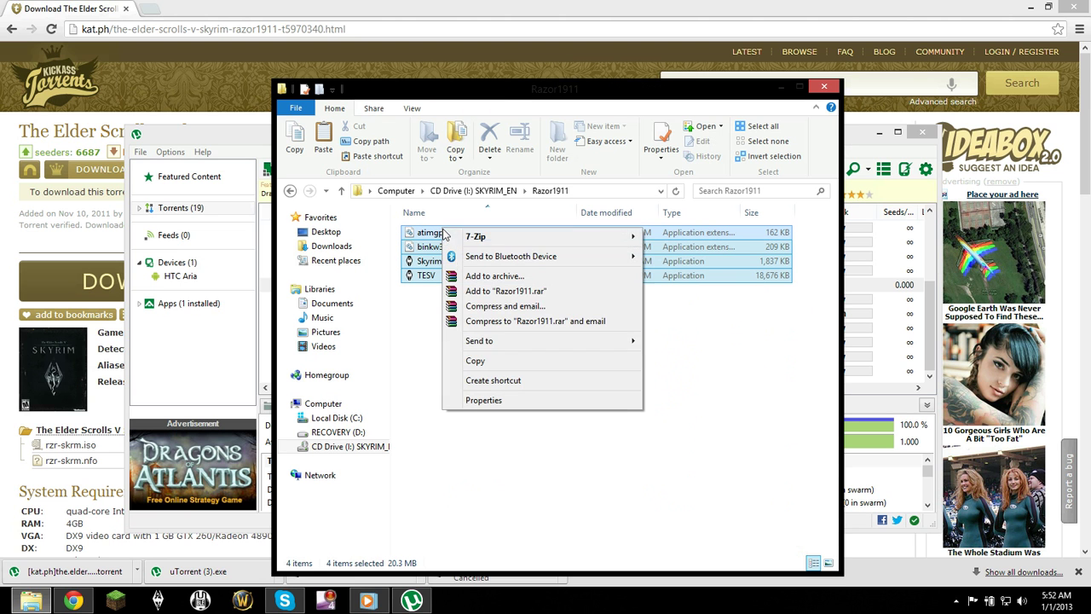
{"action": "left_click", "coordinate": [507, 364]}
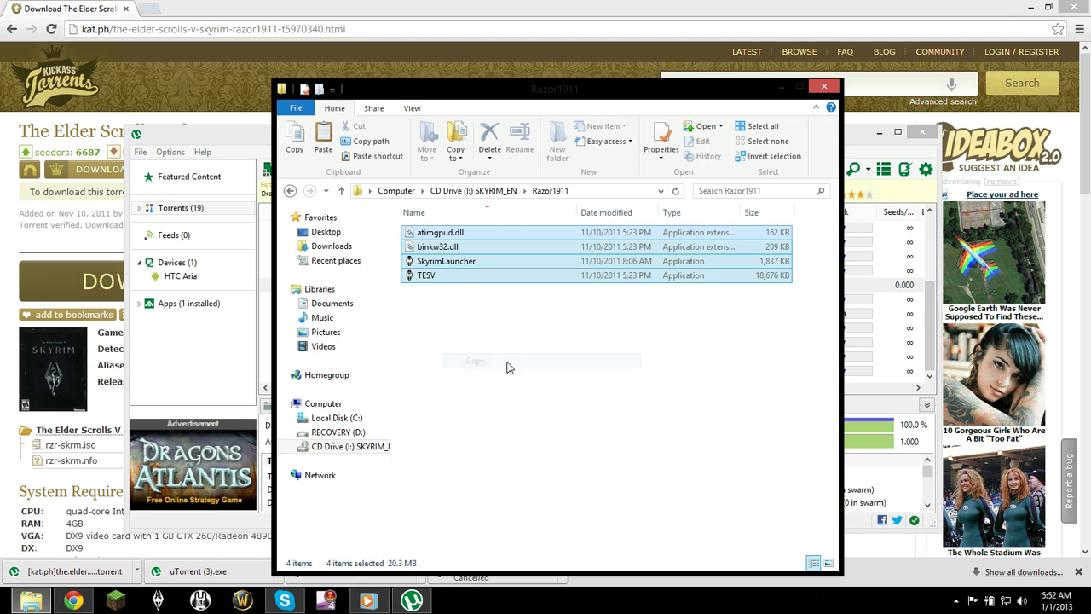
Step: Open C:\Program Files (x86)\The Elder Scrolls V Skyrim
{"action": "left_click", "coordinate": [334, 420]}
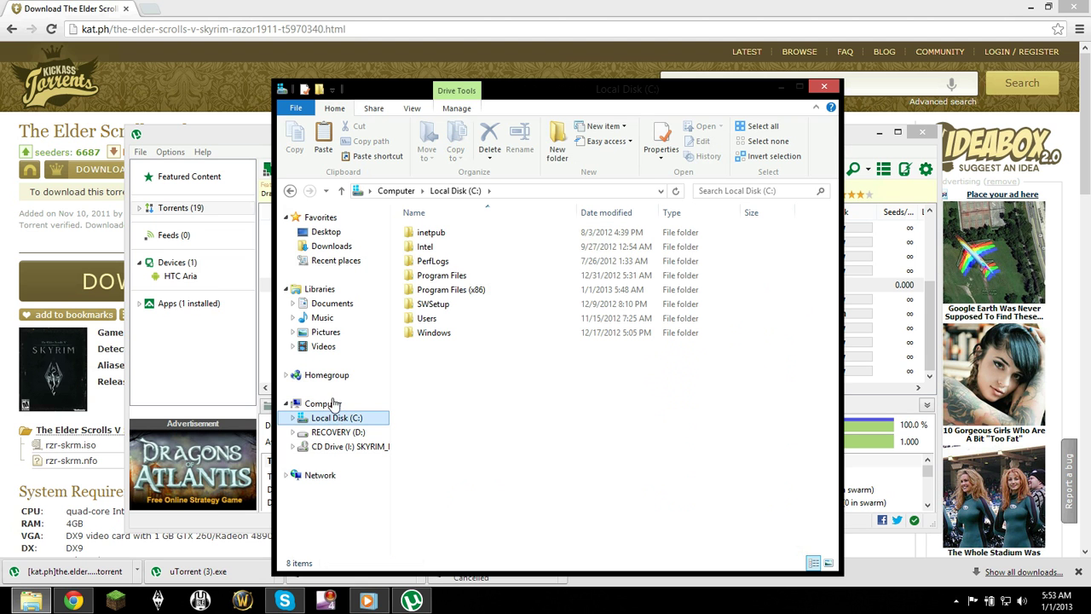
{"action": "left_click", "coordinate": [467, 292]}
{"action": "double_click", "coordinate": [467, 293]}
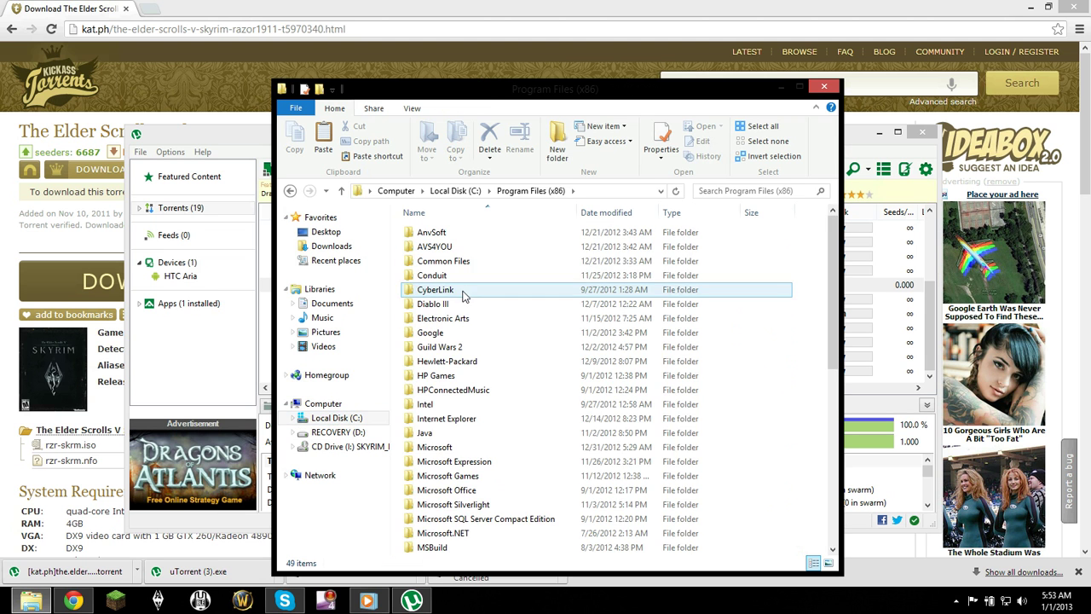
{"action": "scroll", "coordinate": [445, 492], "scroll_direction": "down", "scroll_amount": 4}
{"action": "scroll", "coordinate": [445, 492], "scroll_direction": "down", "scroll_amount": 5}
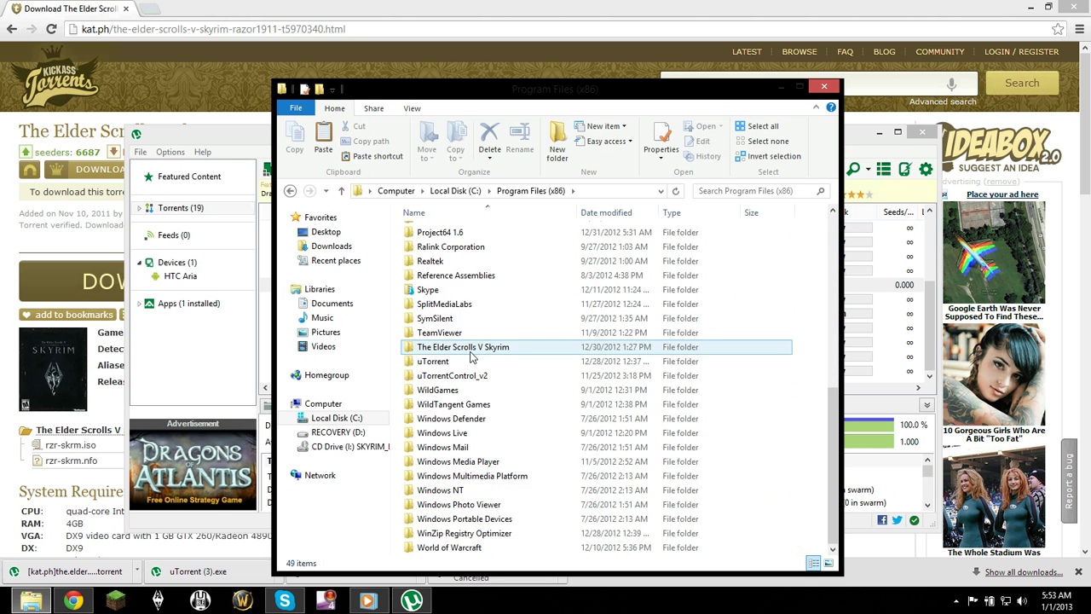
{"action": "double_click", "coordinate": [470, 349]}
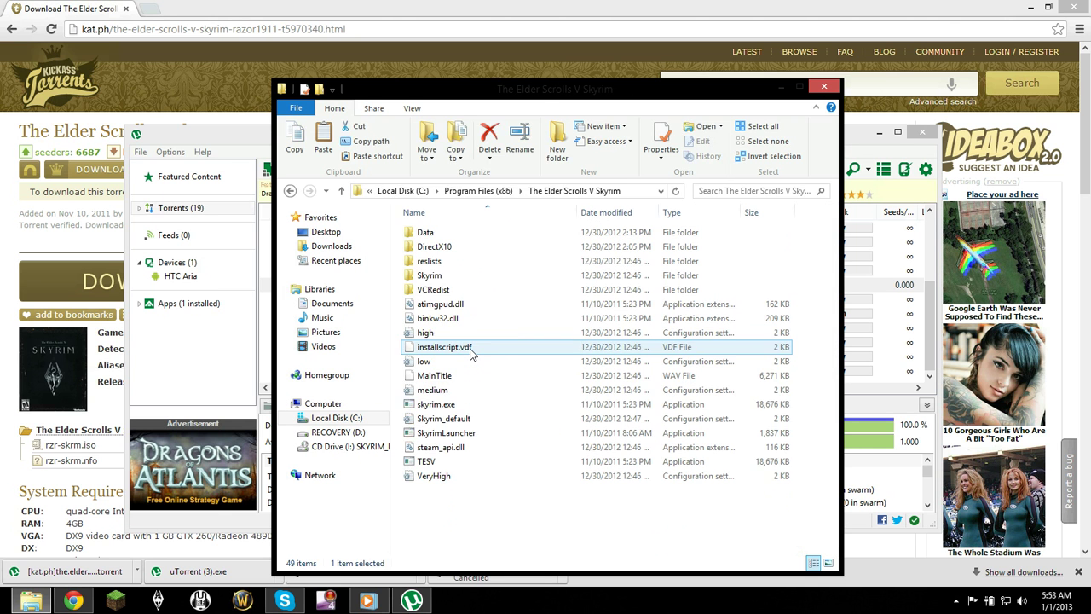
Step: Paste the four crack files into the Skyrim folder, replacing originals with administrator permission
{"action": "right_click", "coordinate": [462, 500]}
{"action": "left_click", "coordinate": [502, 416]}
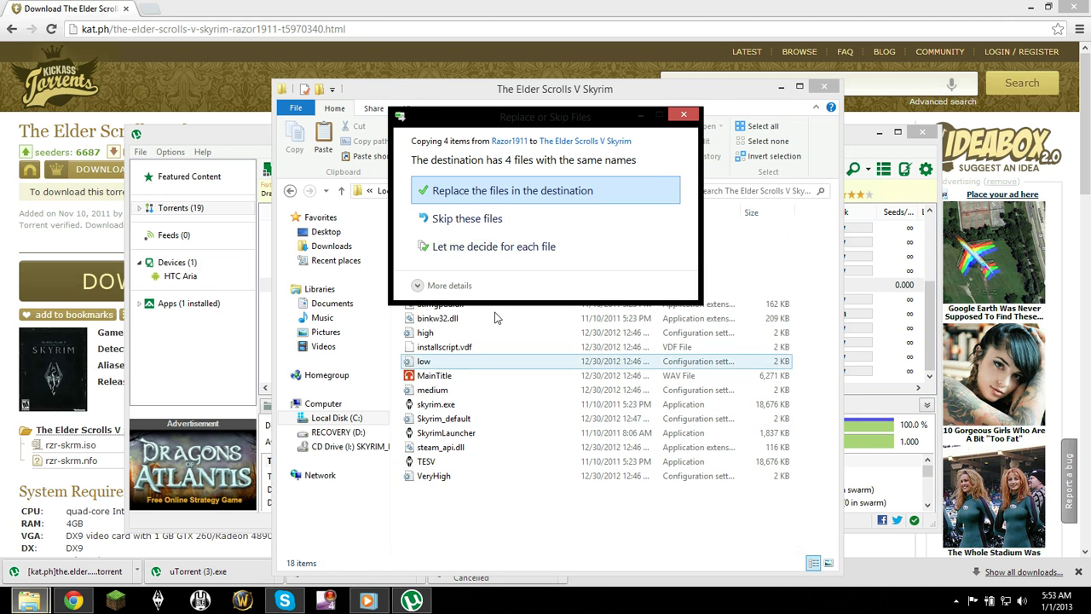
{"action": "left_click", "coordinate": [522, 193]}
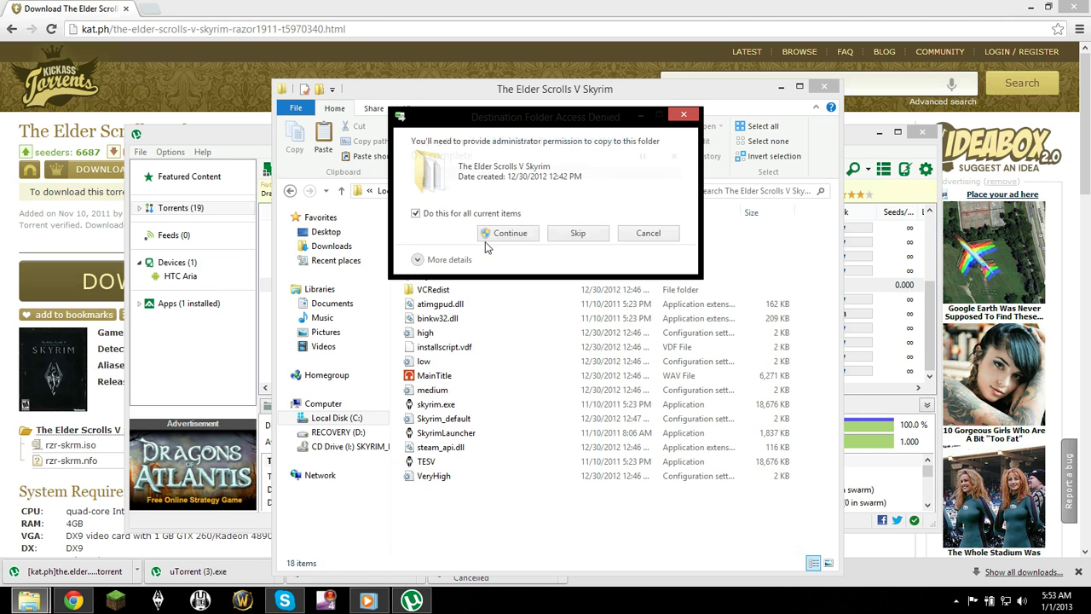
{"action": "left_click", "coordinate": [506, 233]}
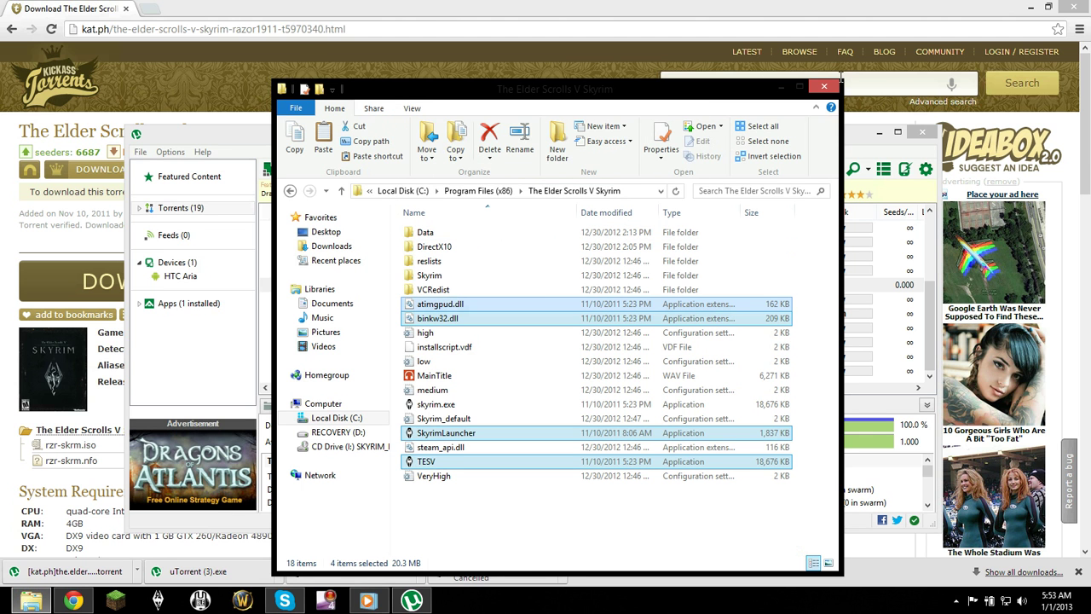
Step: Clear away Chrome and uTorrent, then delete the old Elder Scrolls Skyrim shortcut from the desktop
{"action": "left_click", "coordinate": [1027, 7]}
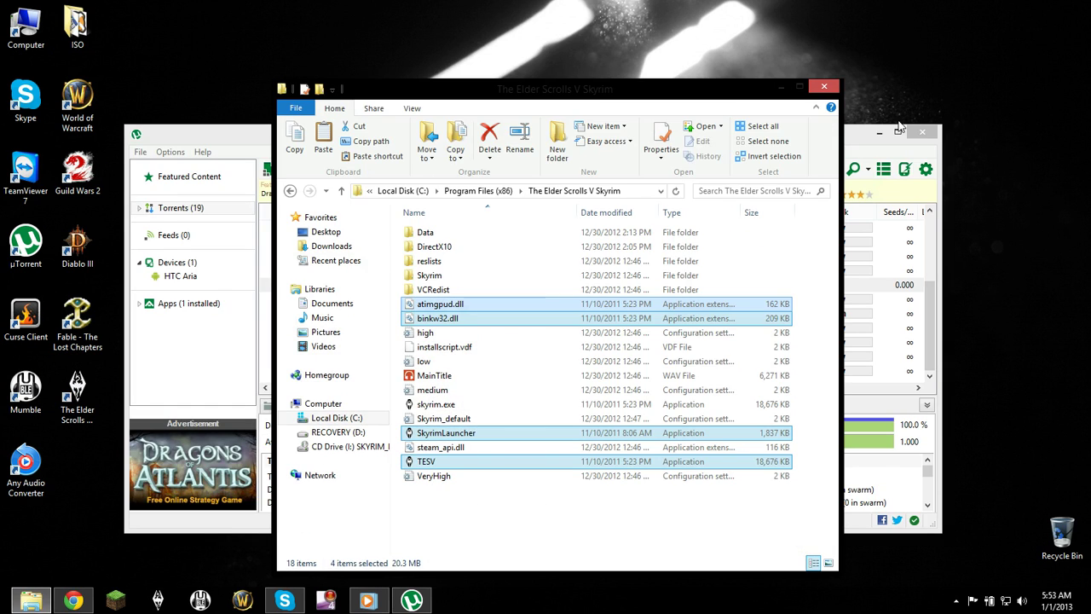
{"action": "left_click", "coordinate": [922, 132]}
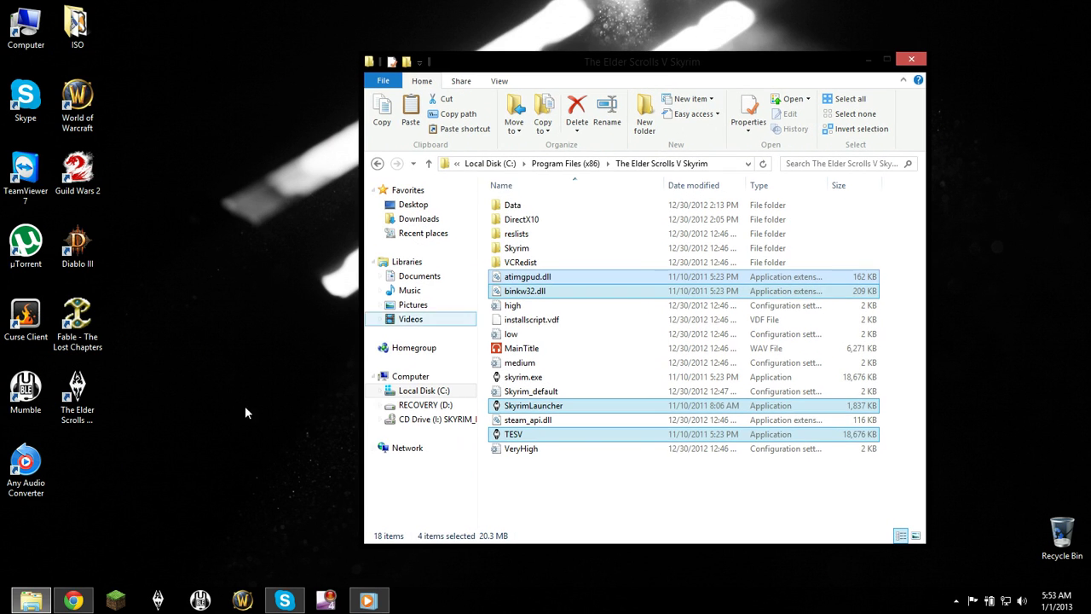
{"action": "left_click", "coordinate": [89, 394]}
{"action": "mouse_move", "coordinate": [84, 388]}
{"action": "left_mouse_down"}
{"action": "mouse_move", "coordinate": [119, 419]}
{"action": "mouse_move", "coordinate": [90, 397]}
{"action": "left_mouse_up"}
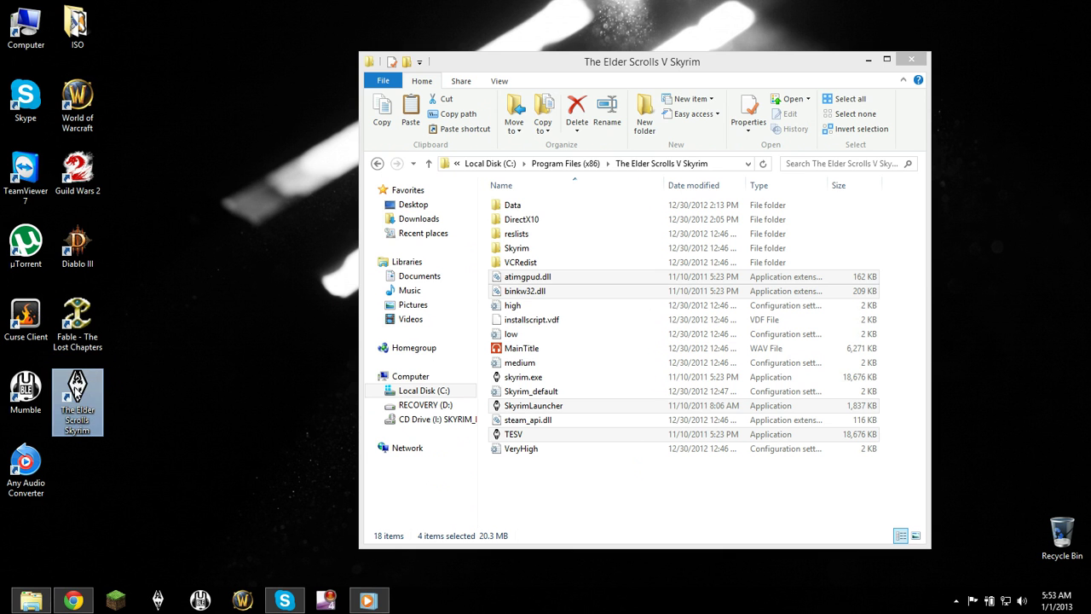
{"action": "right_click", "coordinate": [69, 430]}
{"action": "left_click", "coordinate": [124, 343]}
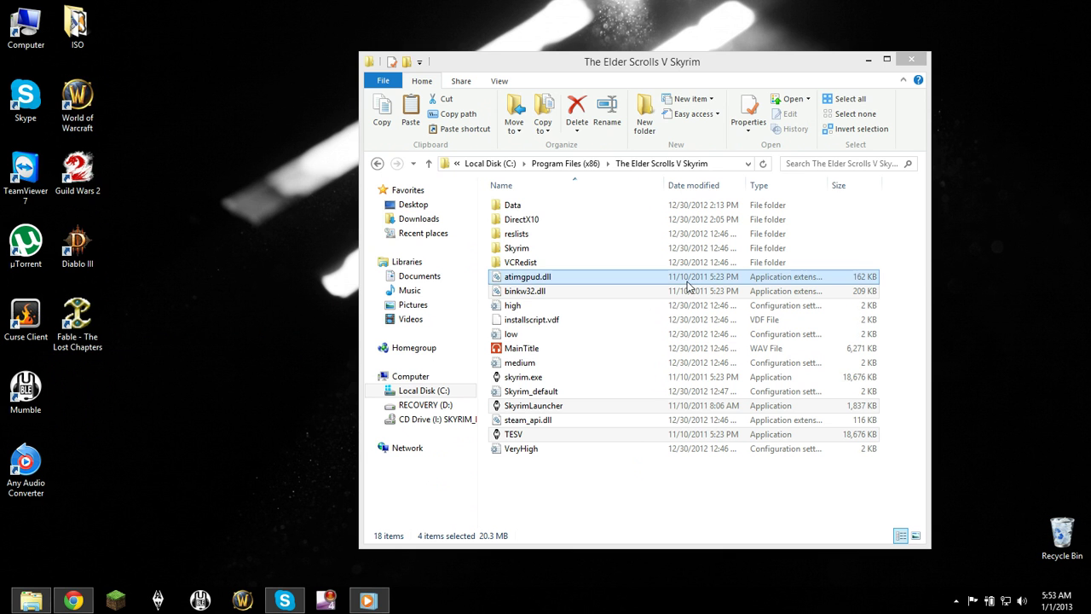
Step: Create a shortcut to SkyrimLauncher and accept placing it on the desktop
{"action": "double_click", "coordinate": [529, 407]}
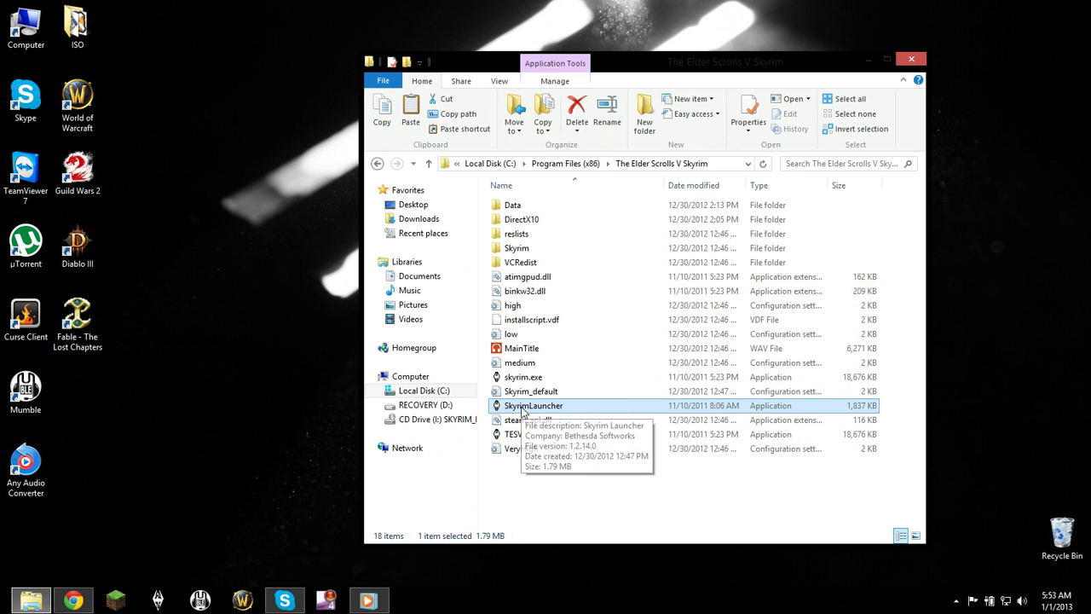
{"action": "right_click", "coordinate": [524, 410]}
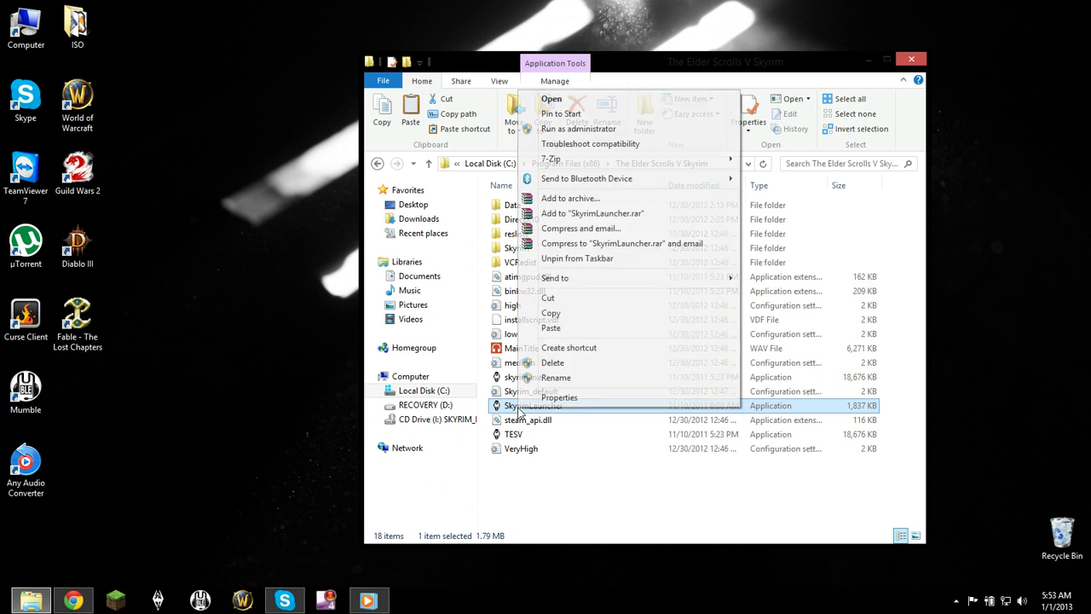
{"action": "left_click", "coordinate": [586, 350]}
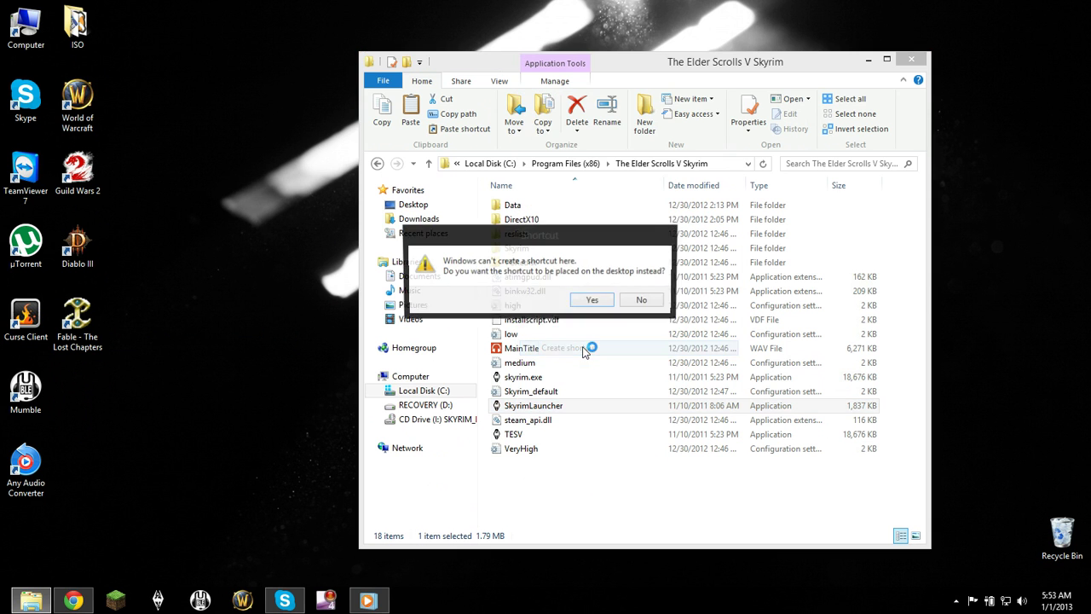
{"action": "left_click", "coordinate": [592, 301]}
Step: Rename the new desktop shortcut to 'The Eldwer Scrolls Skyrim' and select the misspelling
{"action": "left_click_drag", "start_coordinate": [39, 550], "coordinate": [86, 399]}
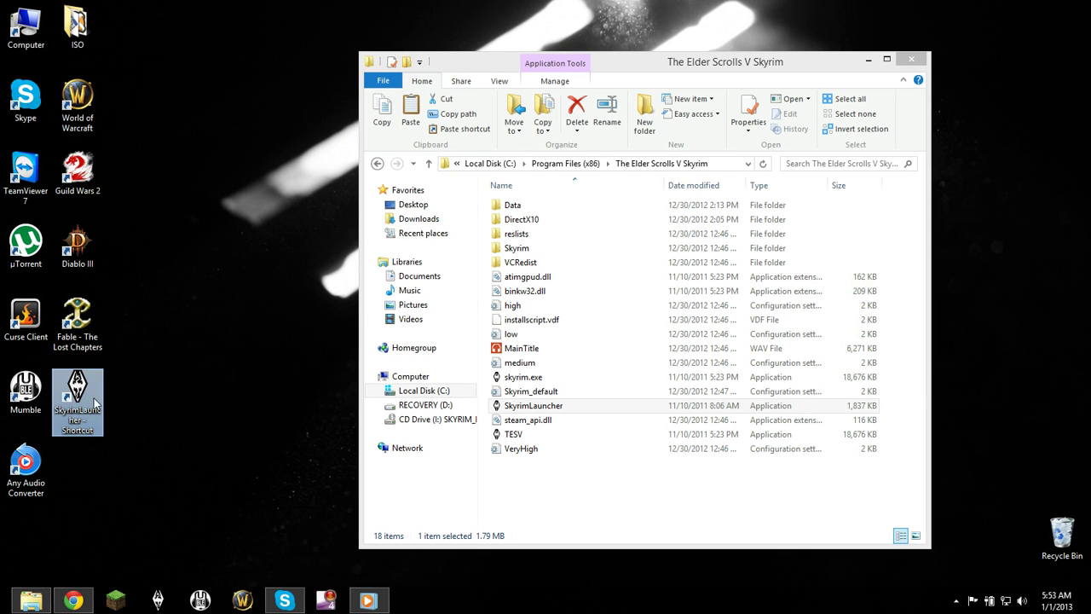
{"action": "right_click", "coordinate": [94, 398]}
{"action": "left_click", "coordinate": [141, 361]}
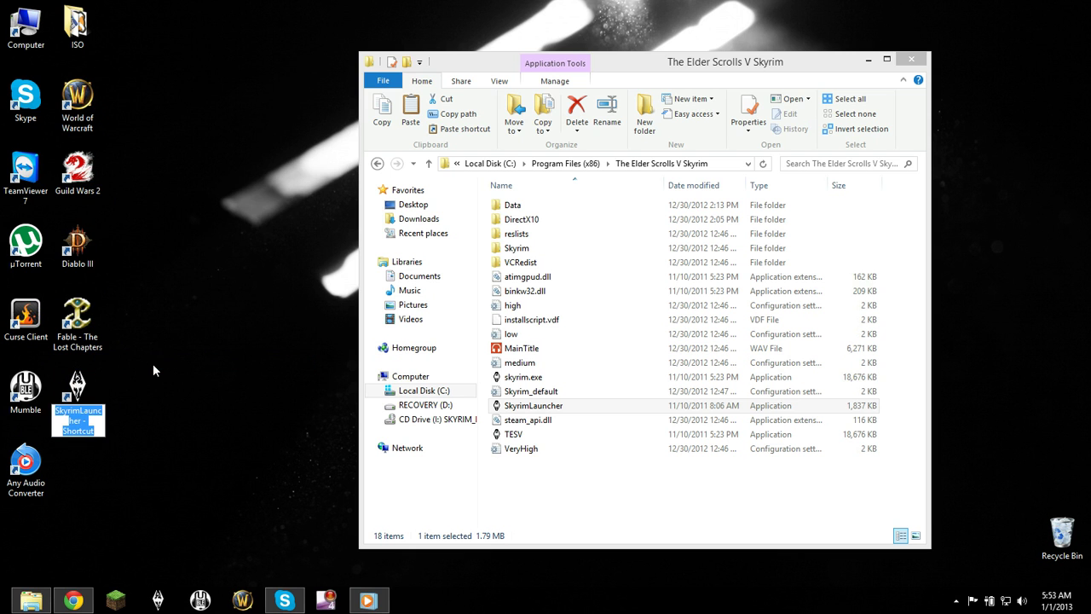
{"action": "type", "text": "The WE"}
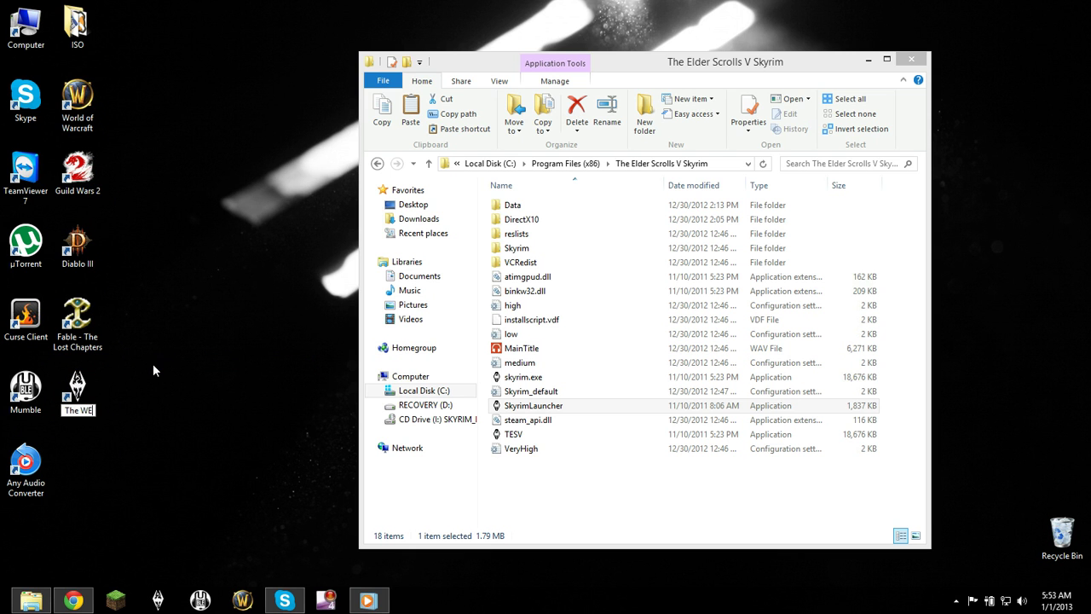
{"action": "key", "text": "BackSpace"}
{"action": "key", "text": "BackSpace"}
{"action": "type", "text": "Eldwer Scrolls Skyrim"}
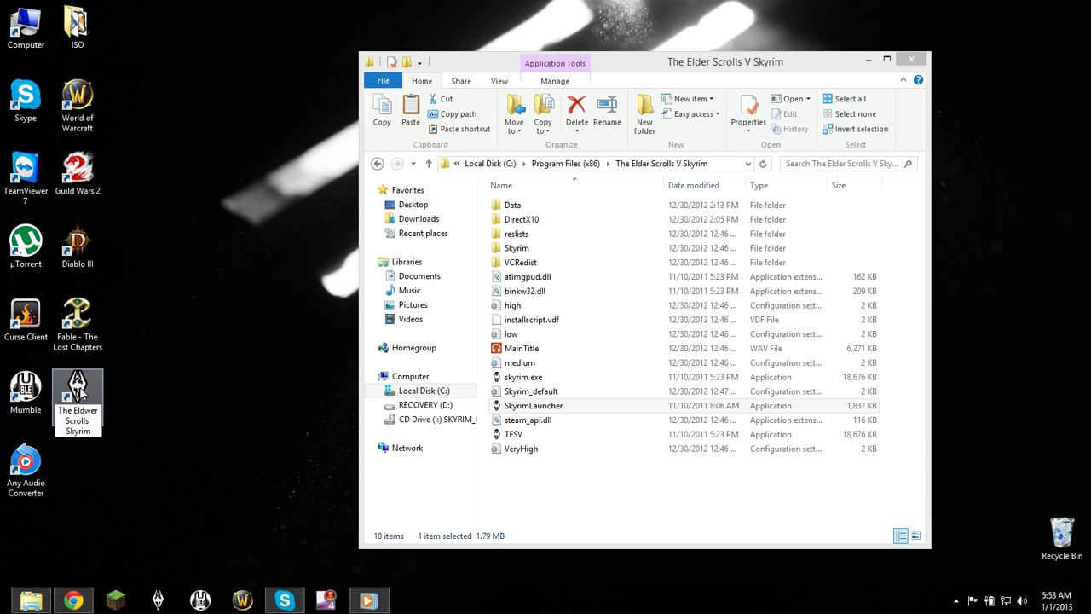
{"action": "left_click_drag", "start_coordinate": [89, 419], "coordinate": [100, 418]}
Step: Correct the shortcut name to 'The Elder Scrolls Skyrim' and close the Skyrim folder window
{"action": "key", "text": "BackSpace"}
{"action": "left_click", "coordinate": [268, 95]}
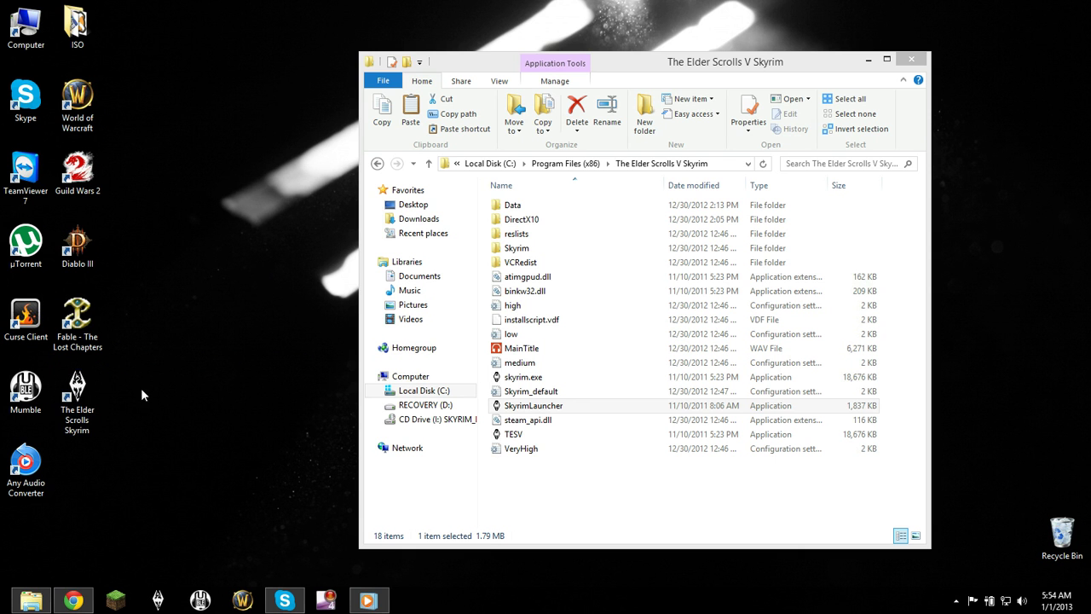
{"action": "left_click", "coordinate": [911, 61]}
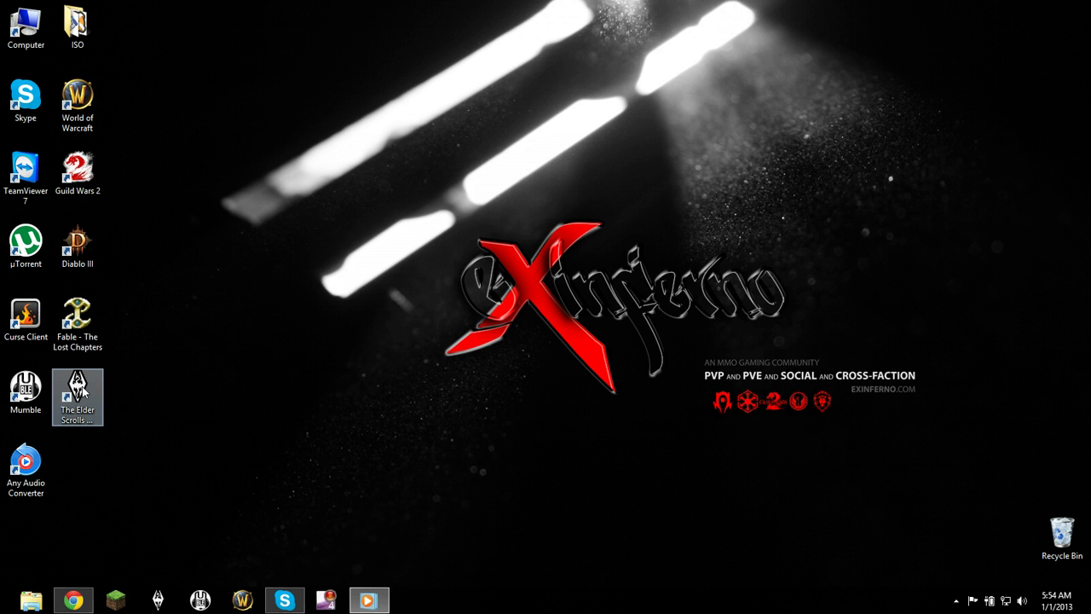
Step: Launch Skyrim from the desktop shortcut, accept the graphics options, and start the game
{"action": "double_click", "coordinate": [82, 388]}
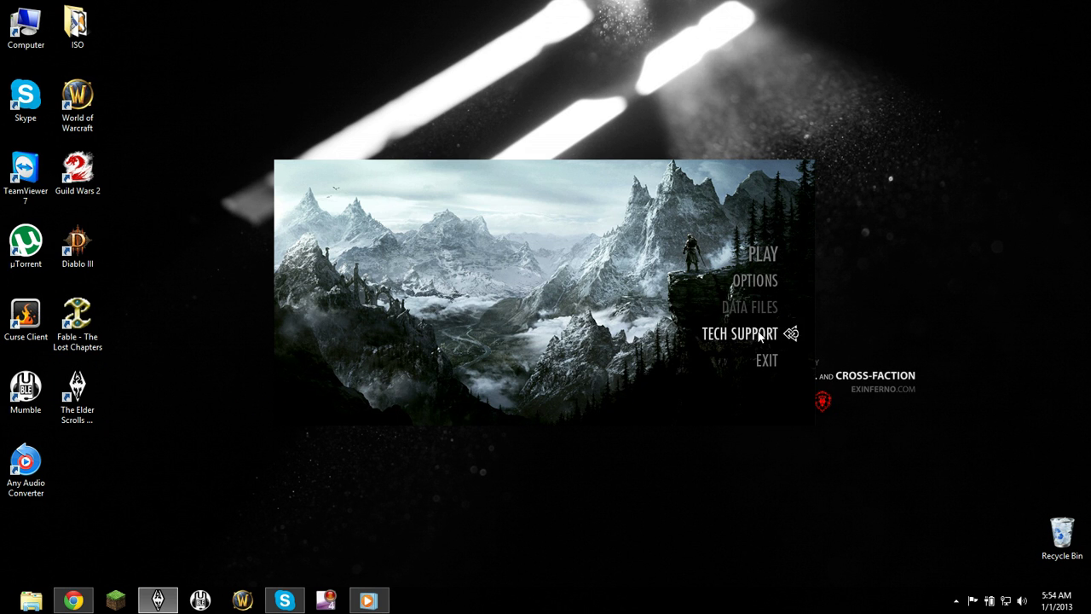
{"action": "left_click", "coordinate": [767, 283]}
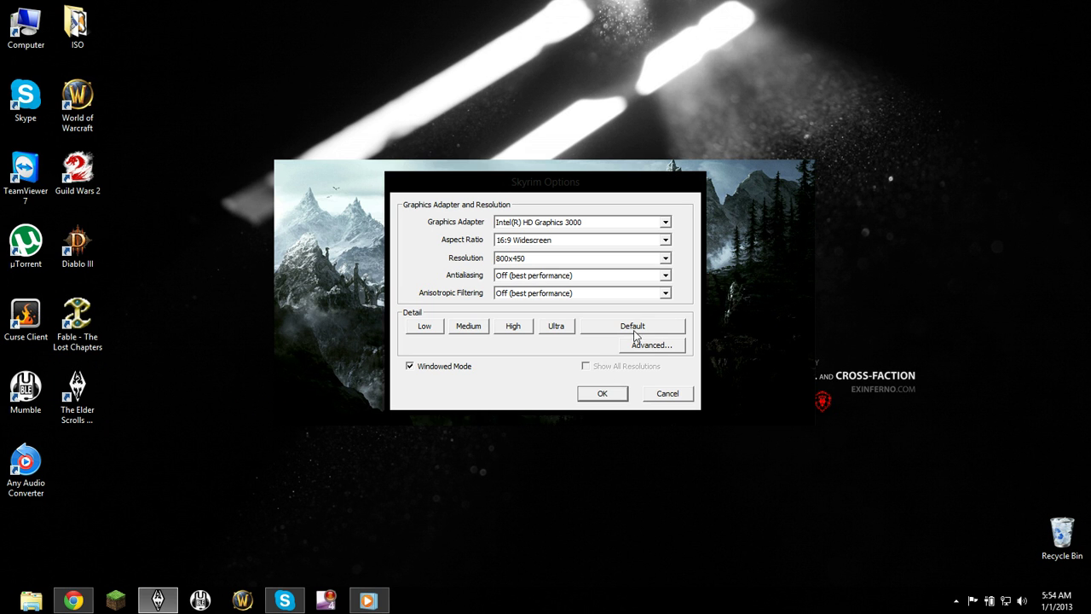
{"action": "left_click", "coordinate": [616, 400]}
{"action": "left_click", "coordinate": [762, 255]}
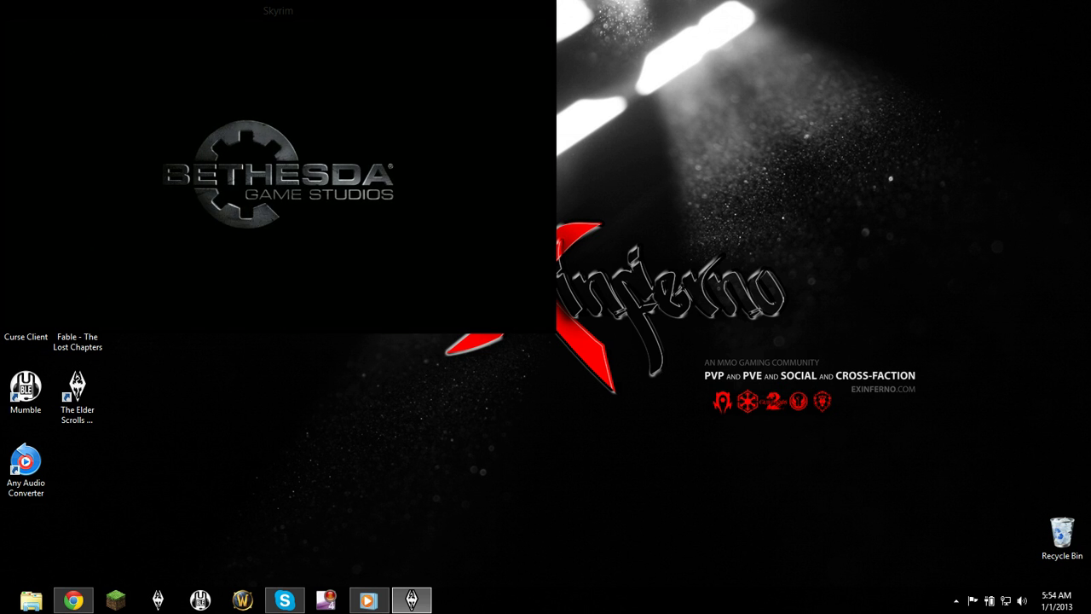
Step: Close the Skyrim game window from the taskbar and close Windows Media Player
{"action": "key", "text": "alt+Tab"}
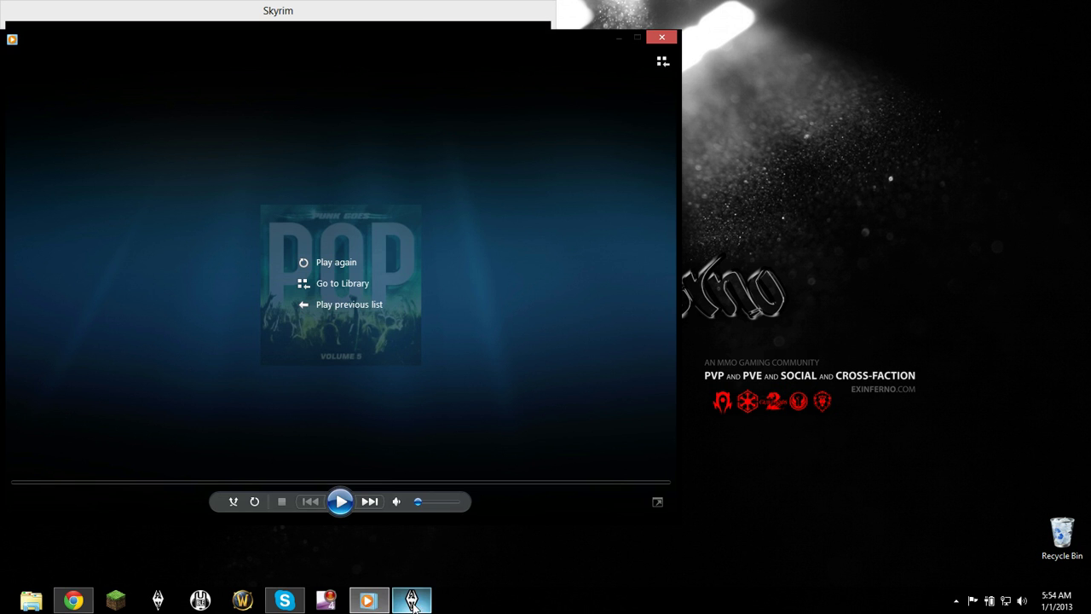
{"action": "right_click", "coordinate": [411, 600]}
{"action": "left_click", "coordinate": [389, 563]}
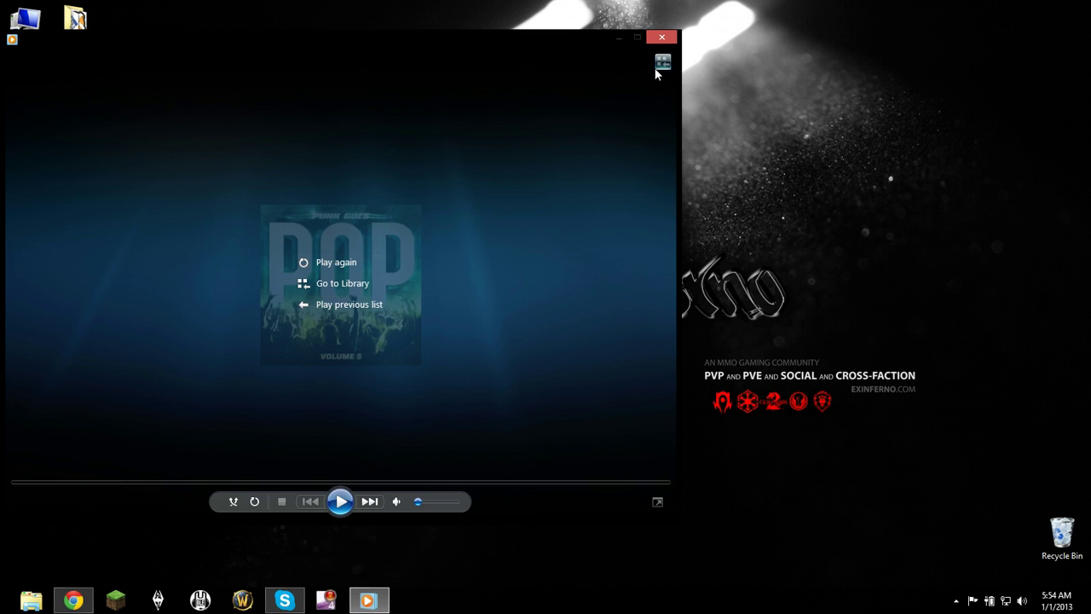
{"action": "left_click", "coordinate": [660, 41]}
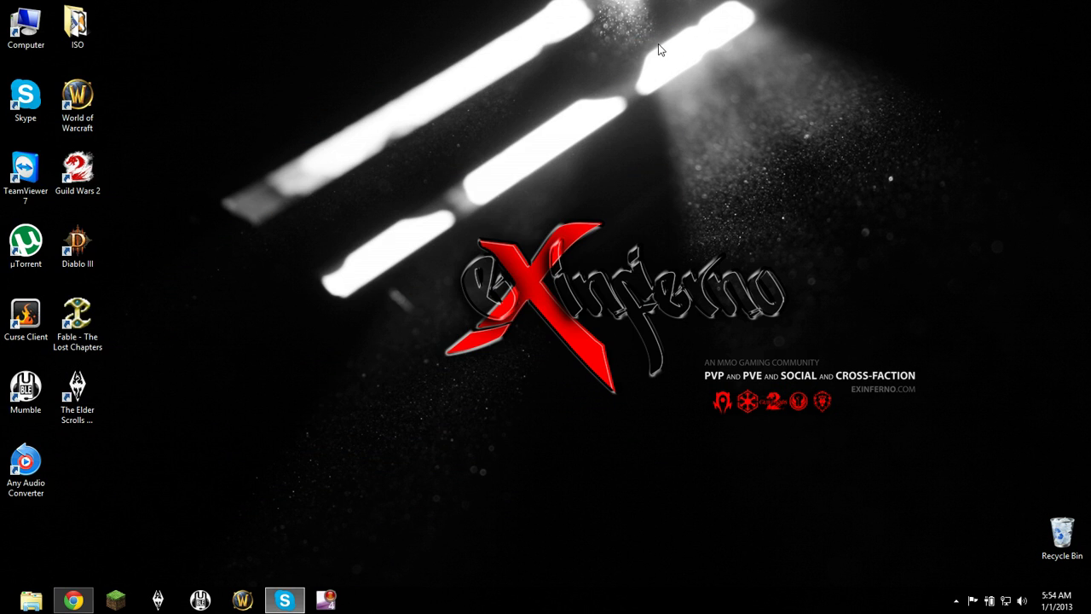